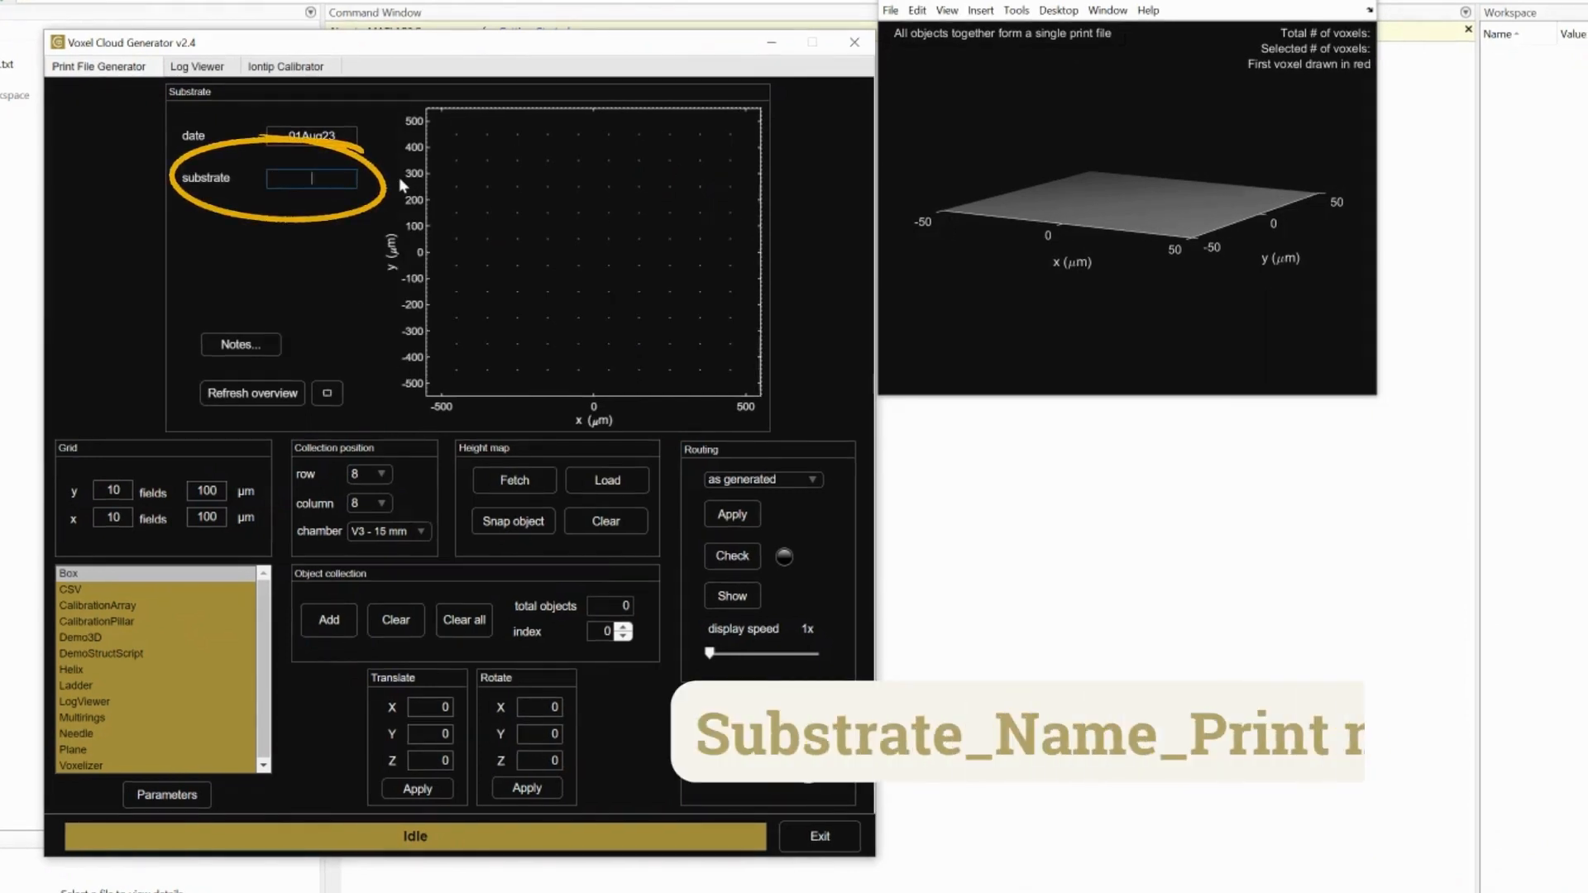
# - Enter a substrate name made of Copper, the operator's first name and training, joined by underscores
pyautogui.write('Copper')
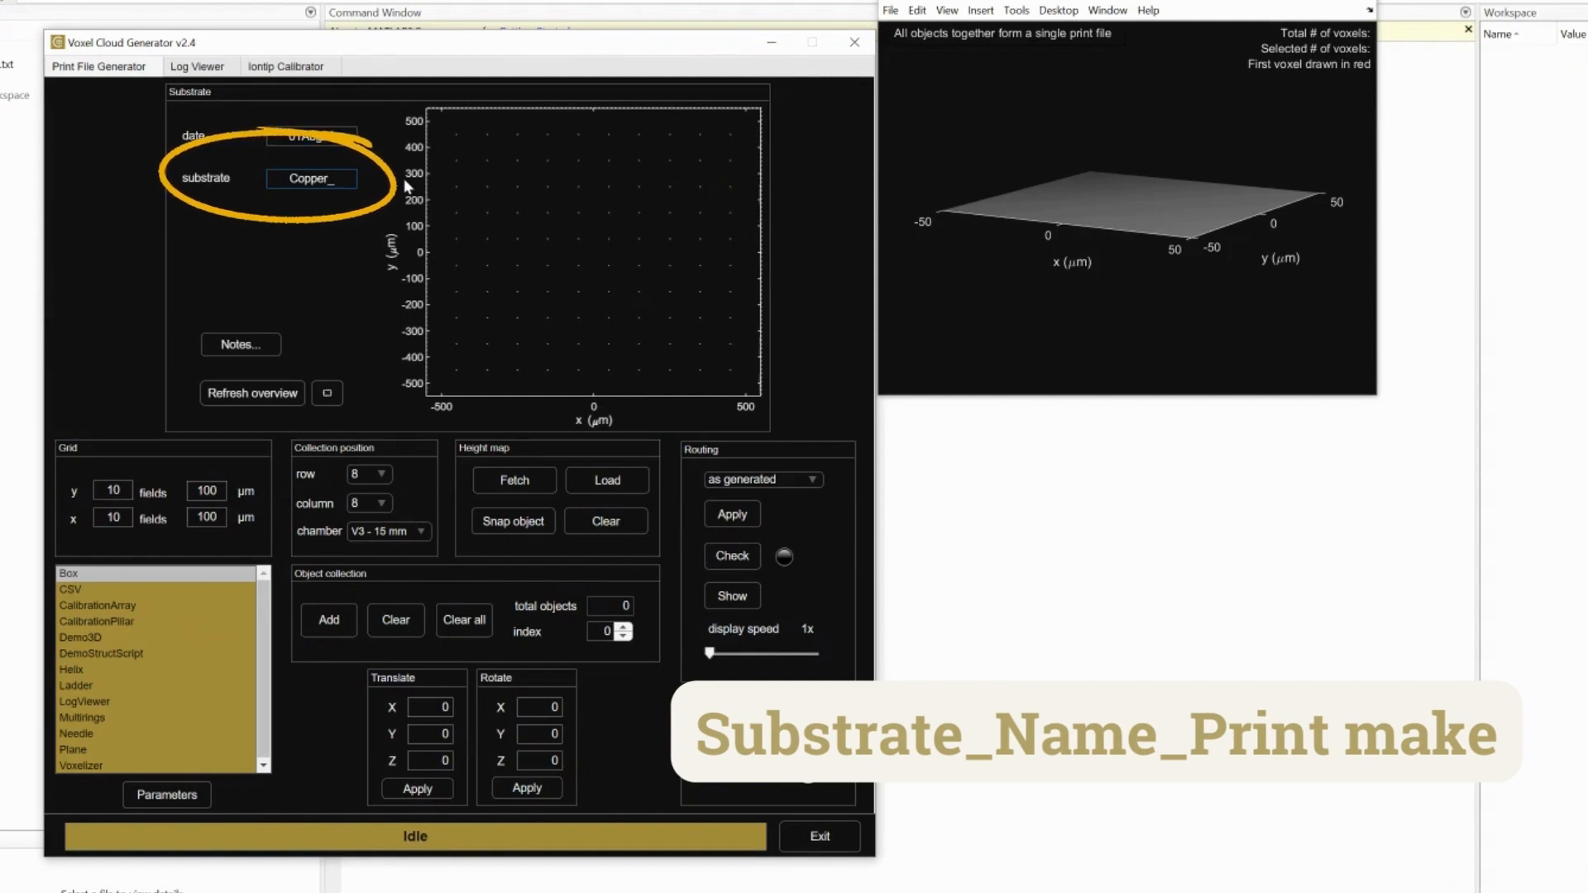
pyautogui.write('_Erin')
pyautogui.write('_training')
# - Set the substrate grid to 5 fields in y and 5 fields in x
pyautogui.click(128, 489)
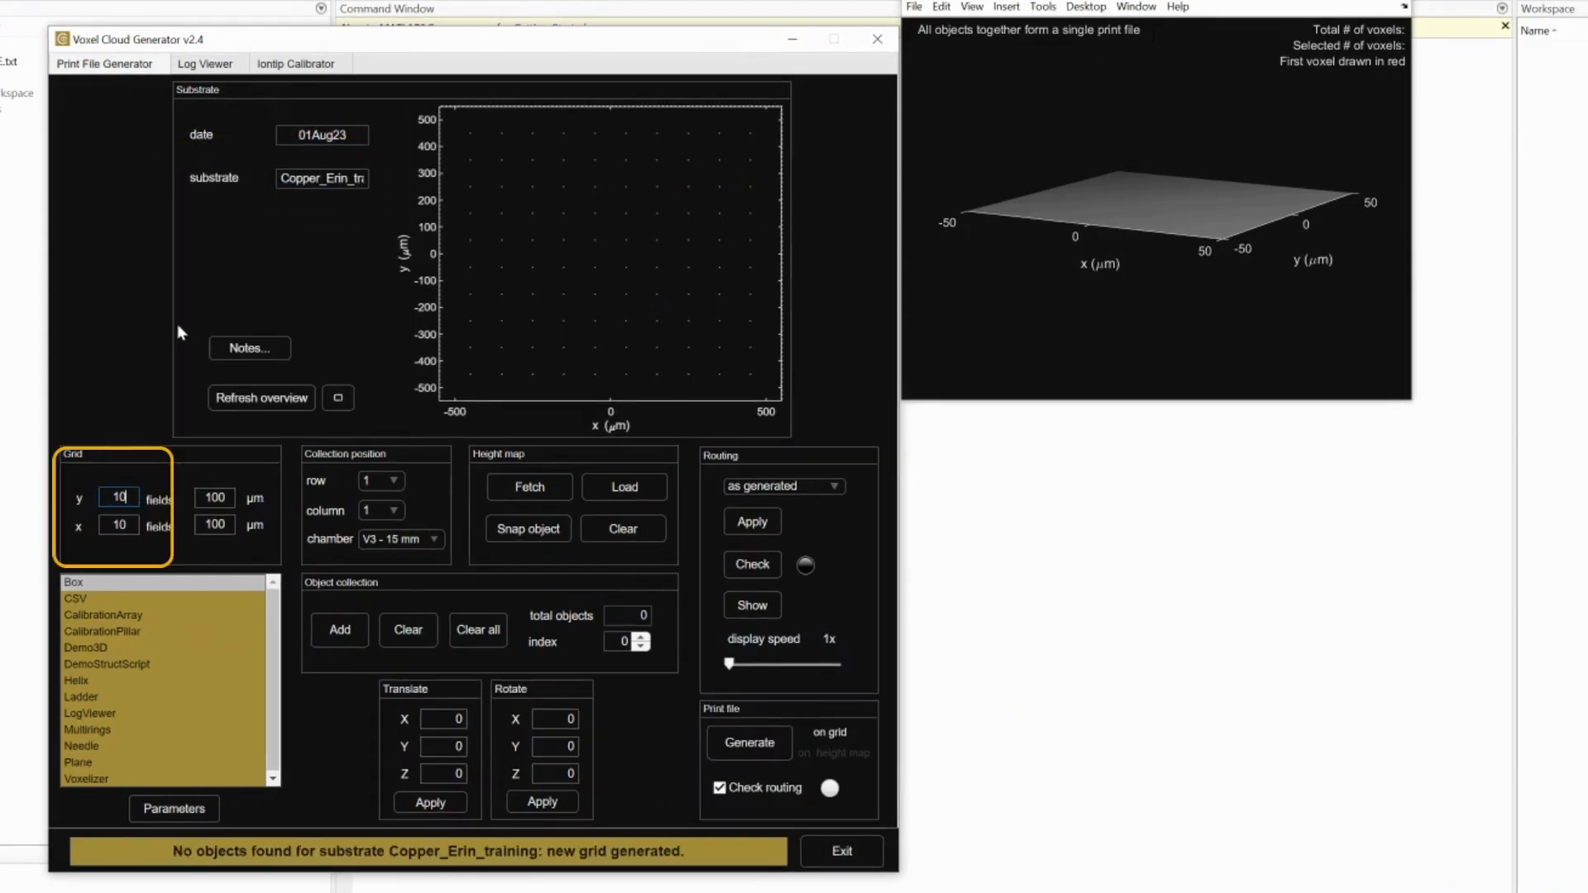
pyautogui.press('BackSpace')
pyautogui.press('BackSpace')
pyautogui.write('5')
pyautogui.click(124, 524)
pyautogui.press('BackSpace')
pyautogui.press('BackSpace')
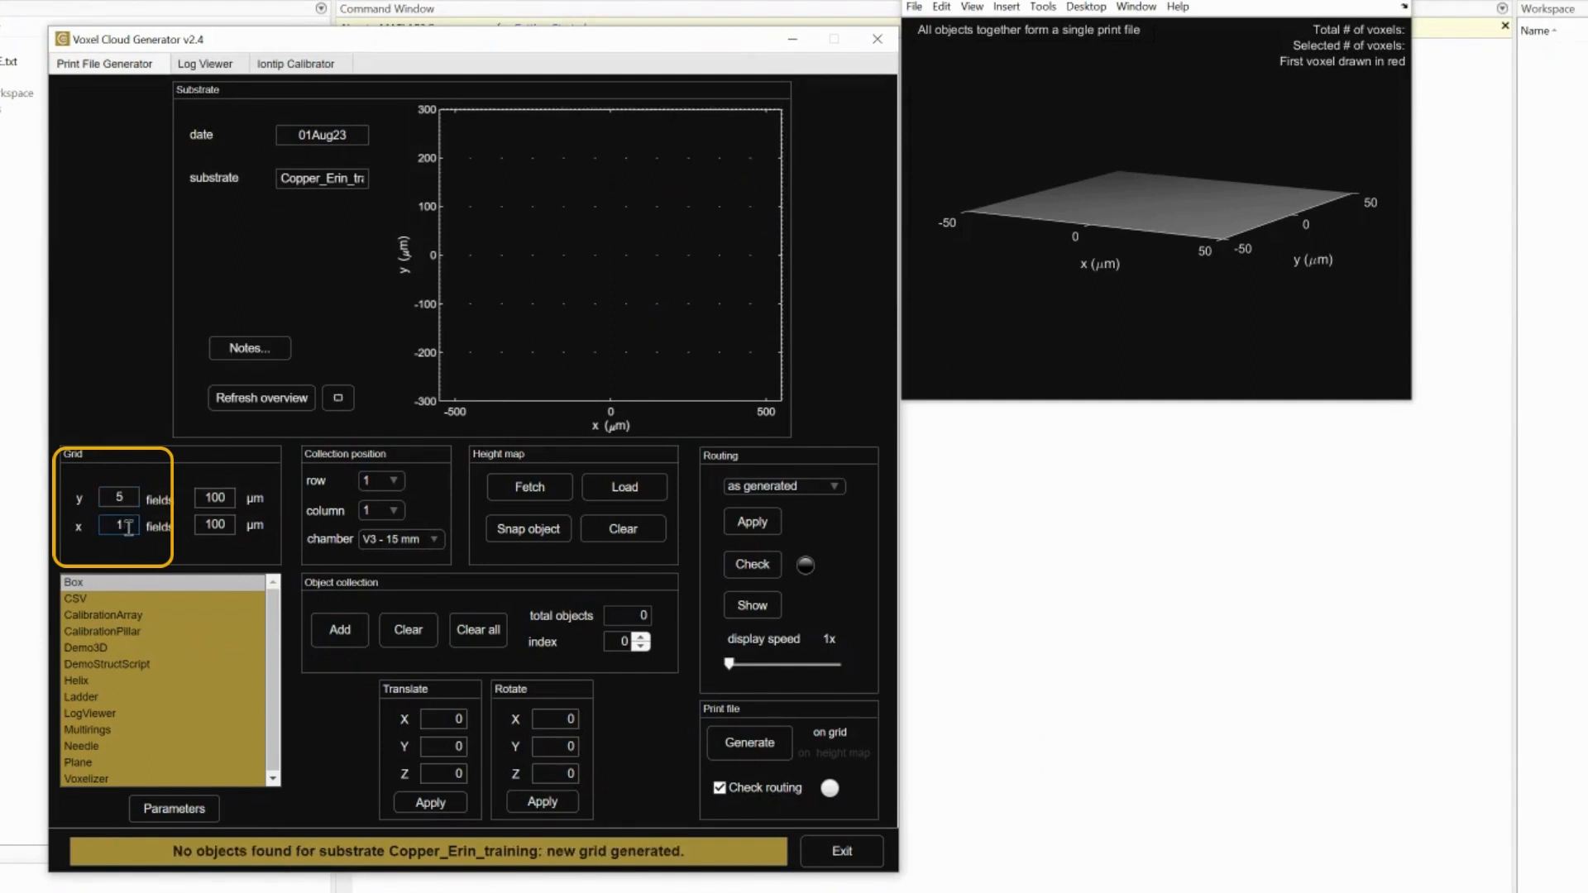
pyautogui.write('5')
pyautogui.press('Return')
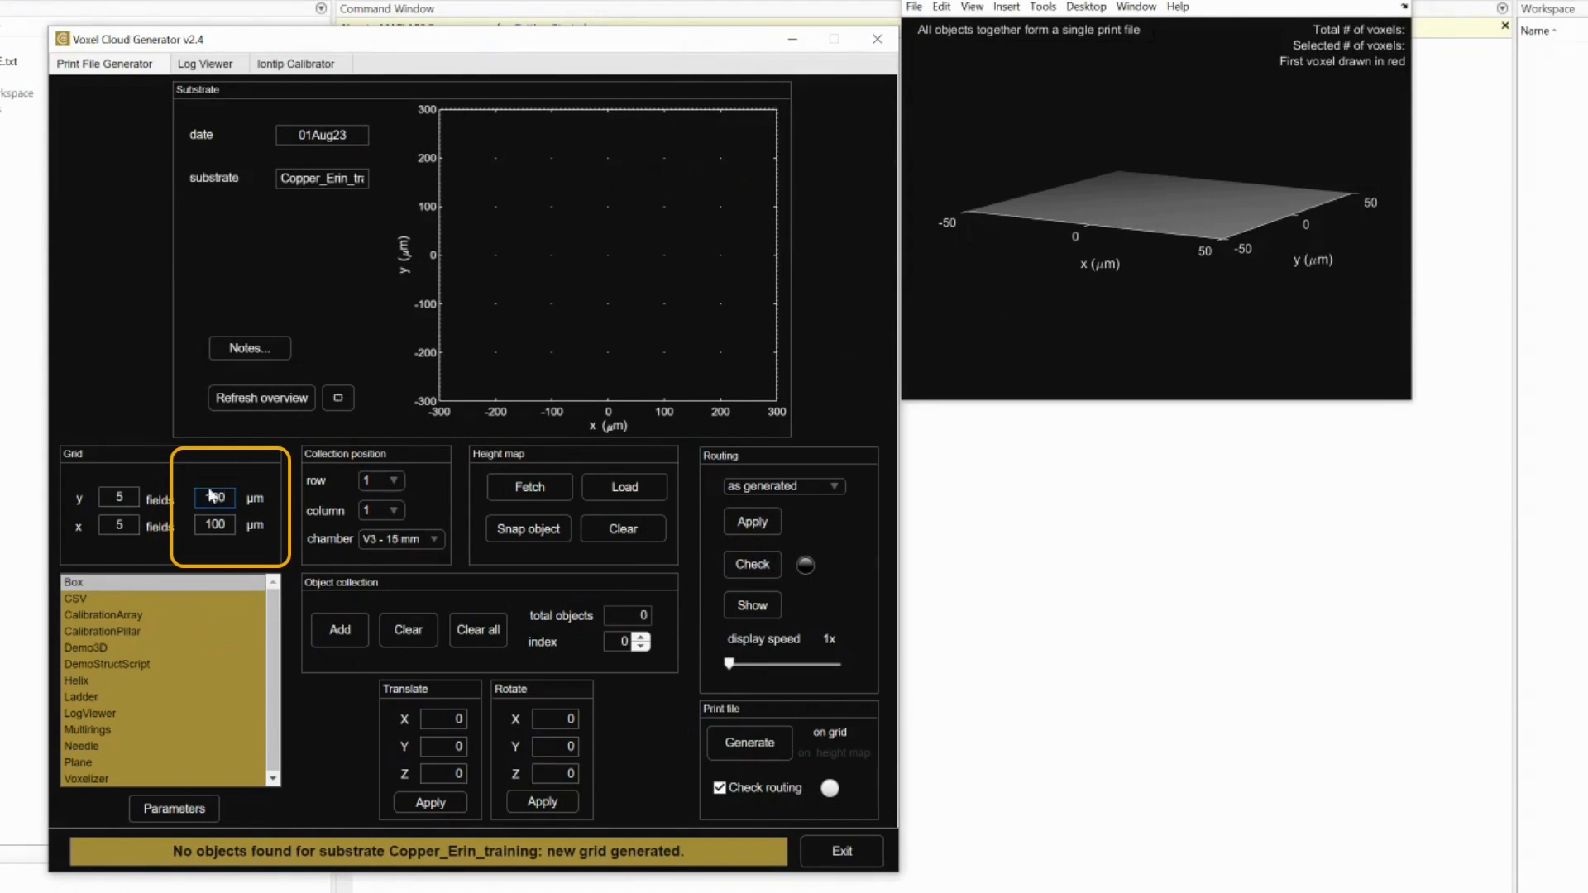
# - Set the grid field size to 200 µm in both y and x
pyautogui.press('BackSpace')
pyautogui.press('BackSpace')
pyautogui.press('BackSpace')
pyautogui.write('2')
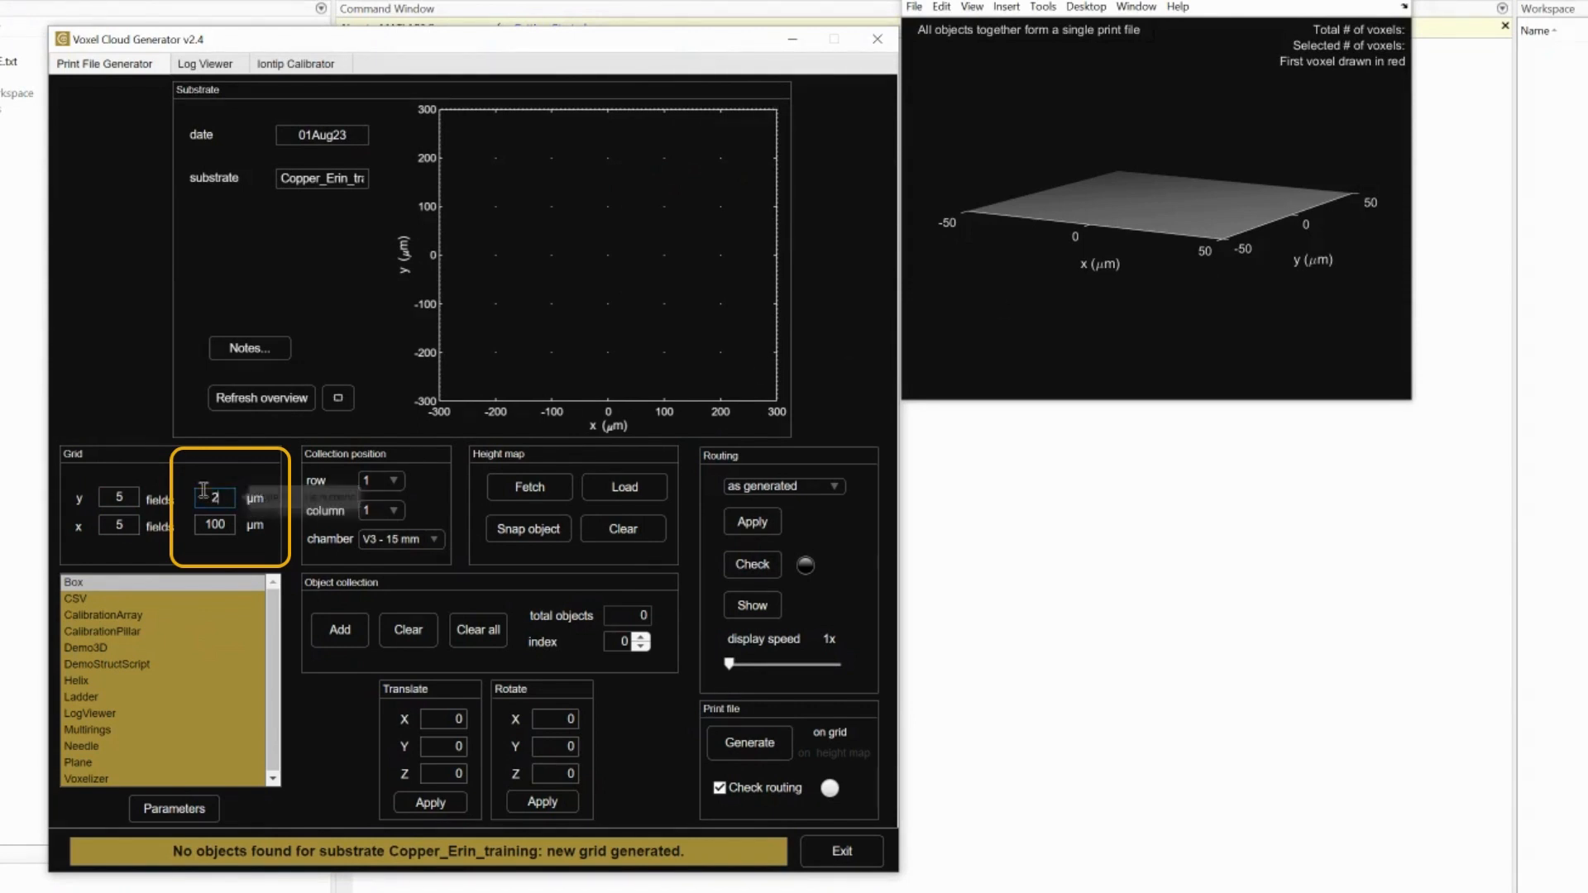
pyautogui.write('00')
pyautogui.click(225, 523)
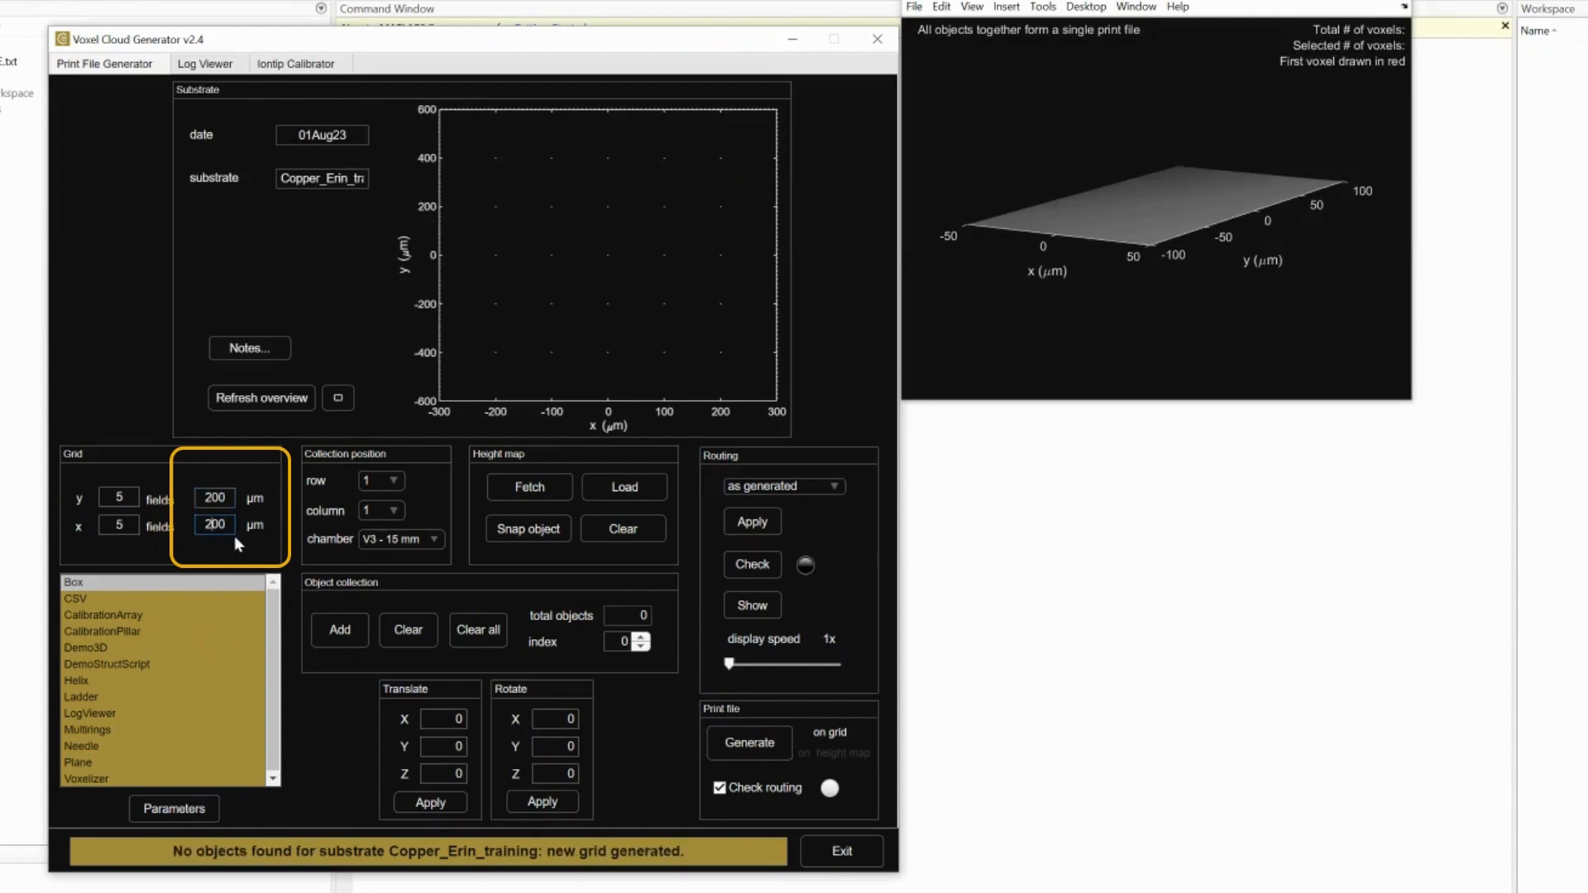
pyautogui.click(276, 539)
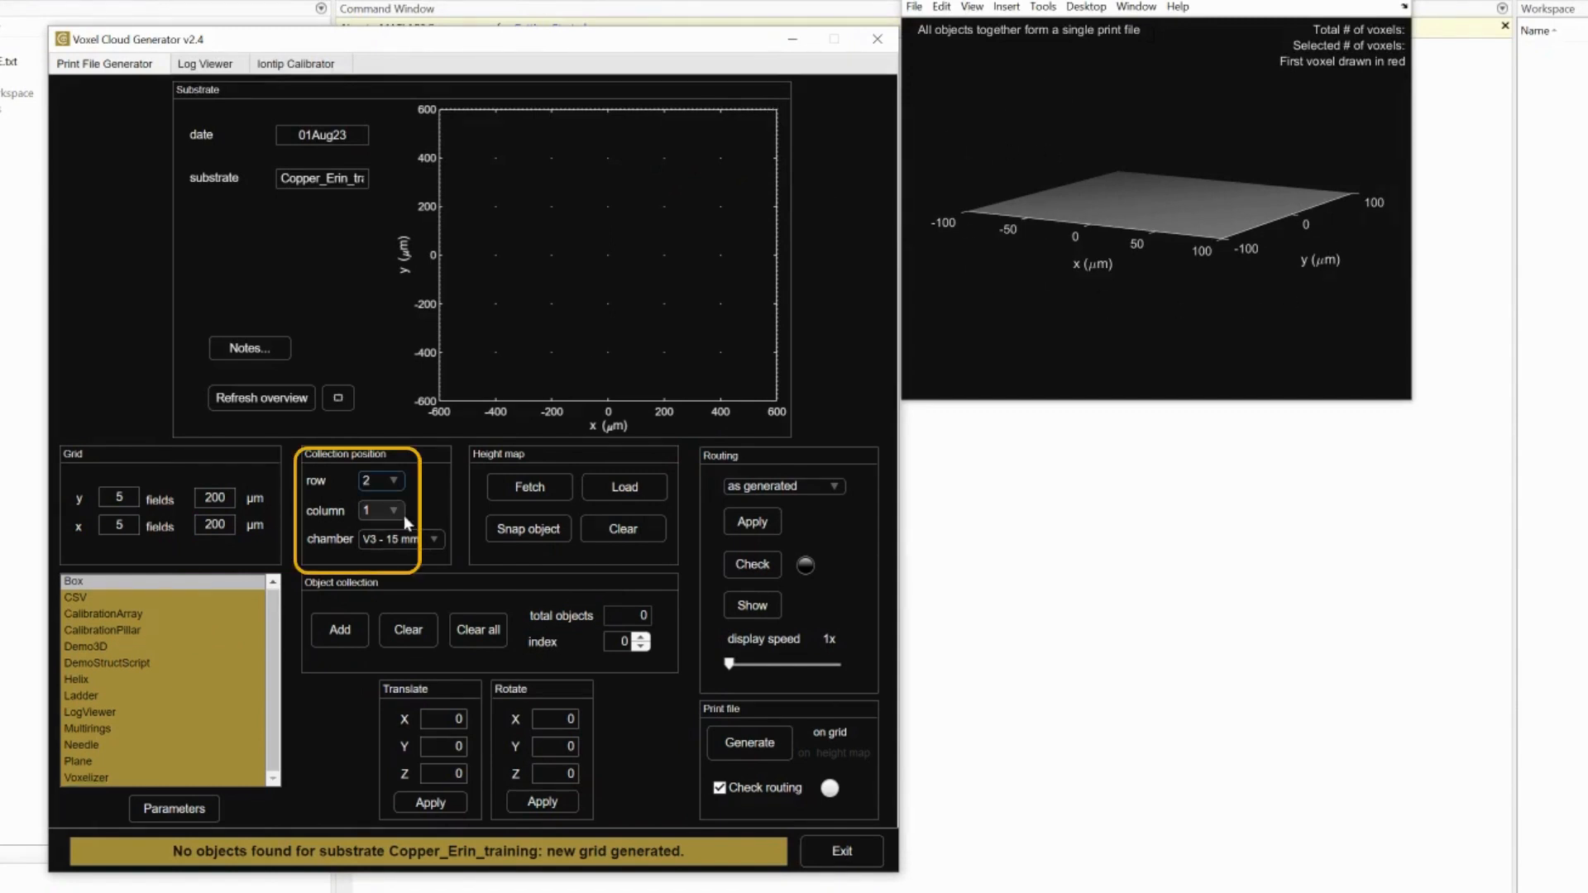
# - Set the collection position to column 3 in row 2, with the V3 - 15 mm chamber
pyautogui.click(394, 510)
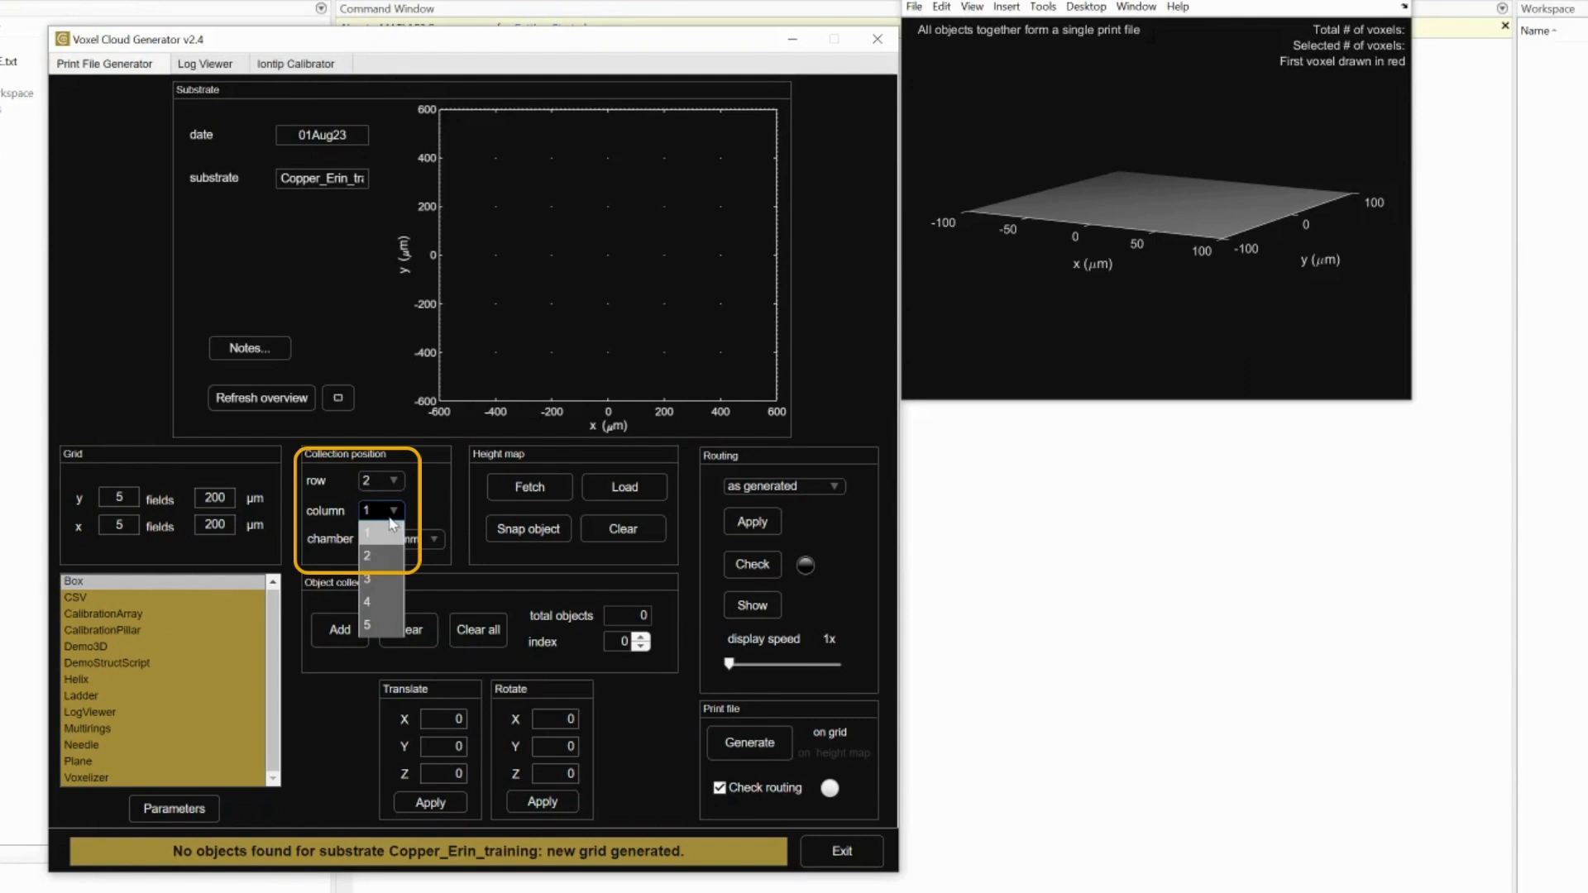
pyautogui.click(385, 578)
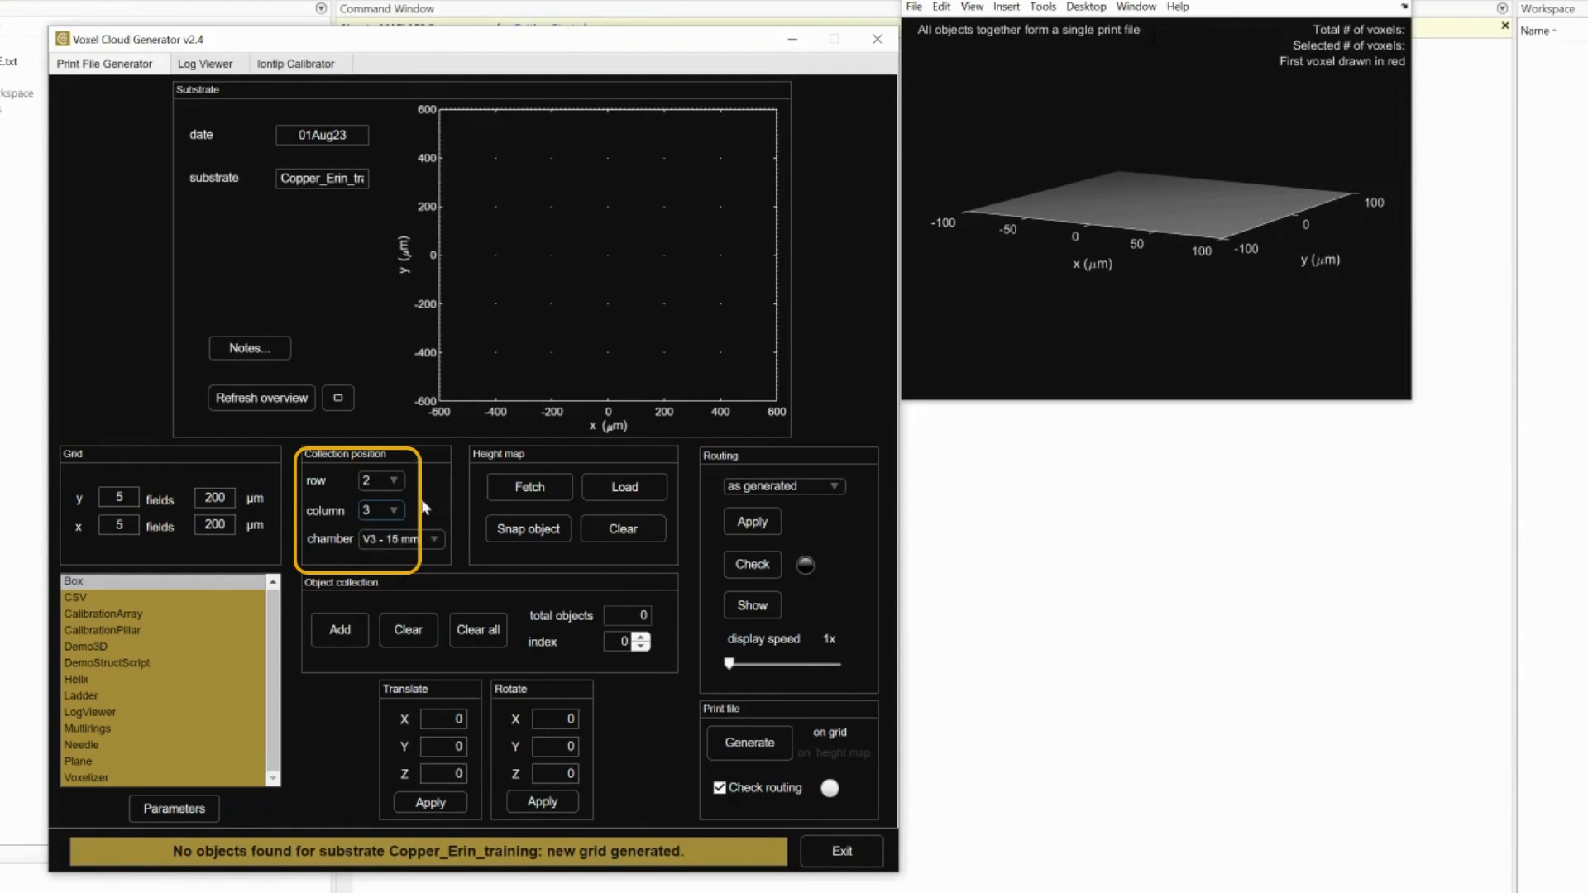
pyautogui.click(428, 537)
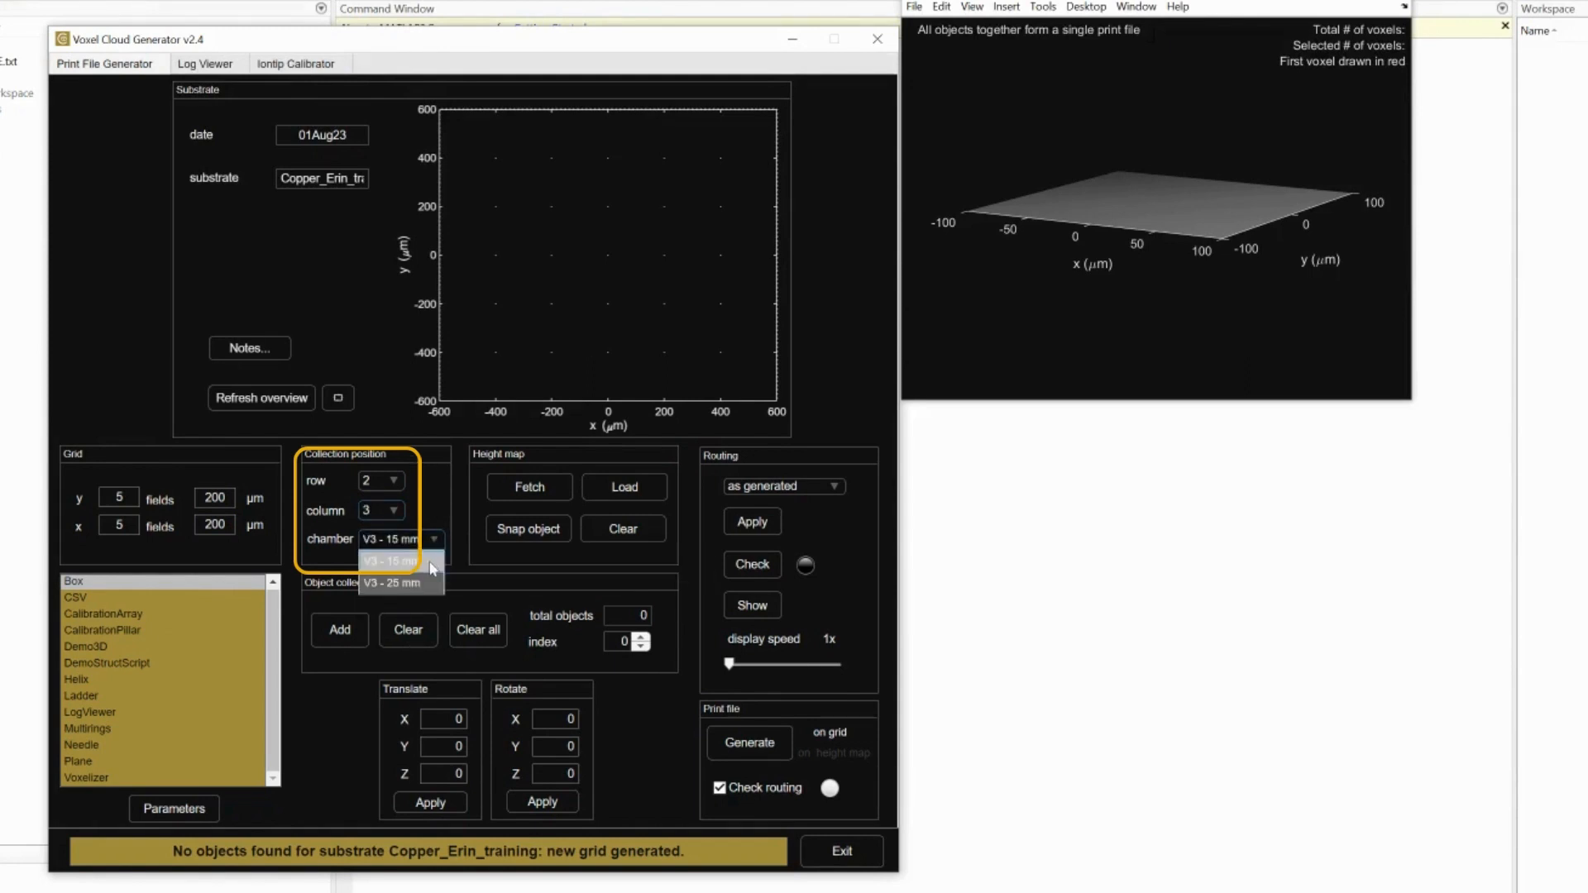
pyautogui.click(431, 569)
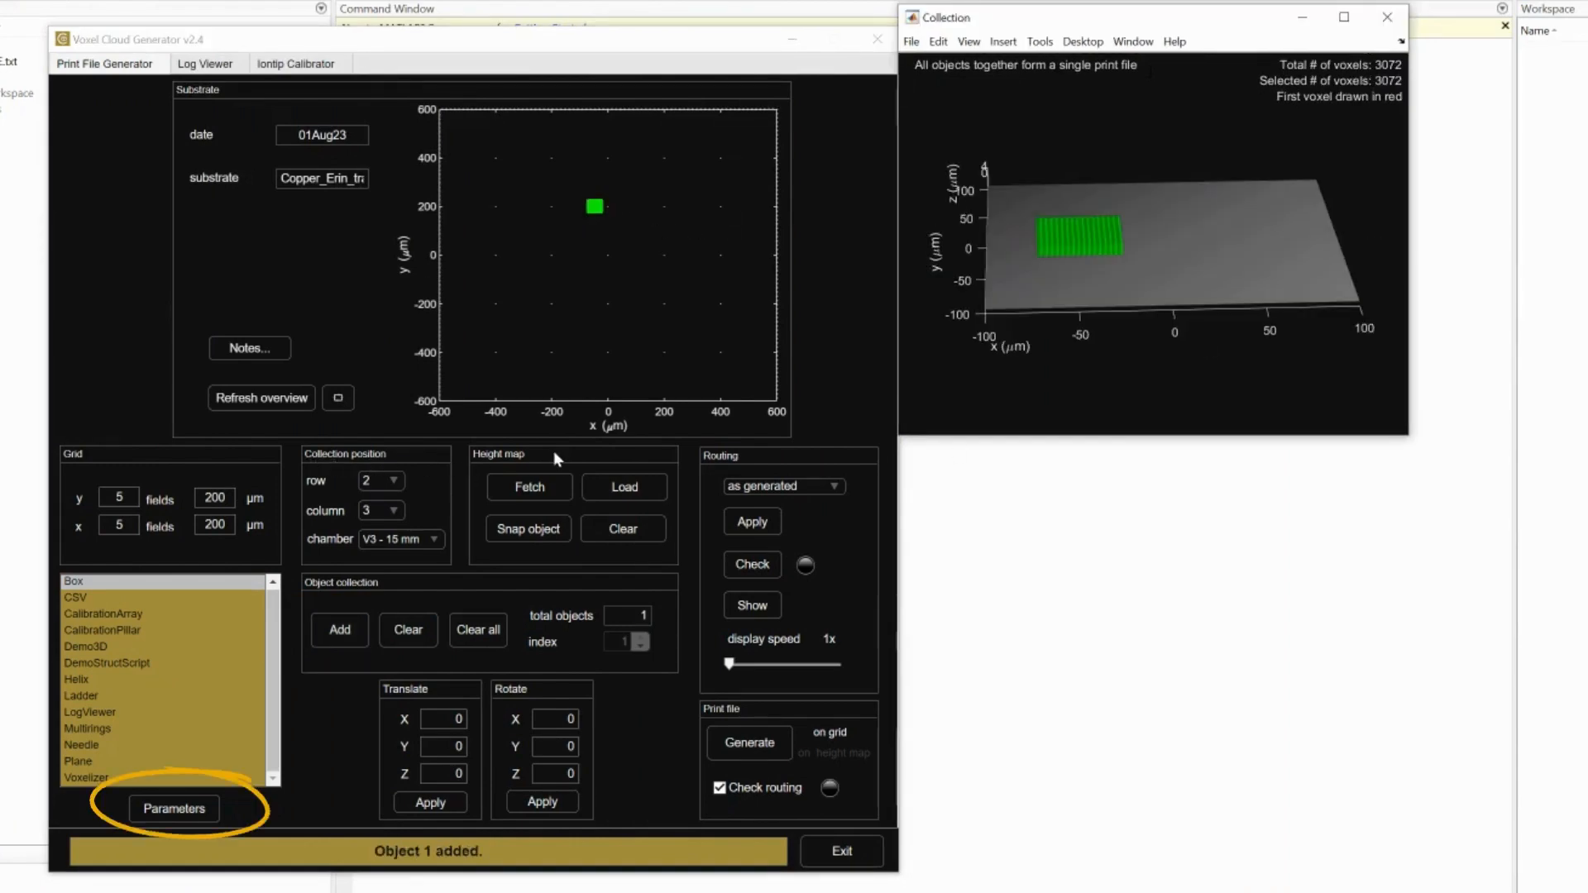
# - Open the Box parameters and set the width to 20 voxels in x and 10 voxels in y
pyautogui.click(217, 808)
pyautogui.click(1229, 622)
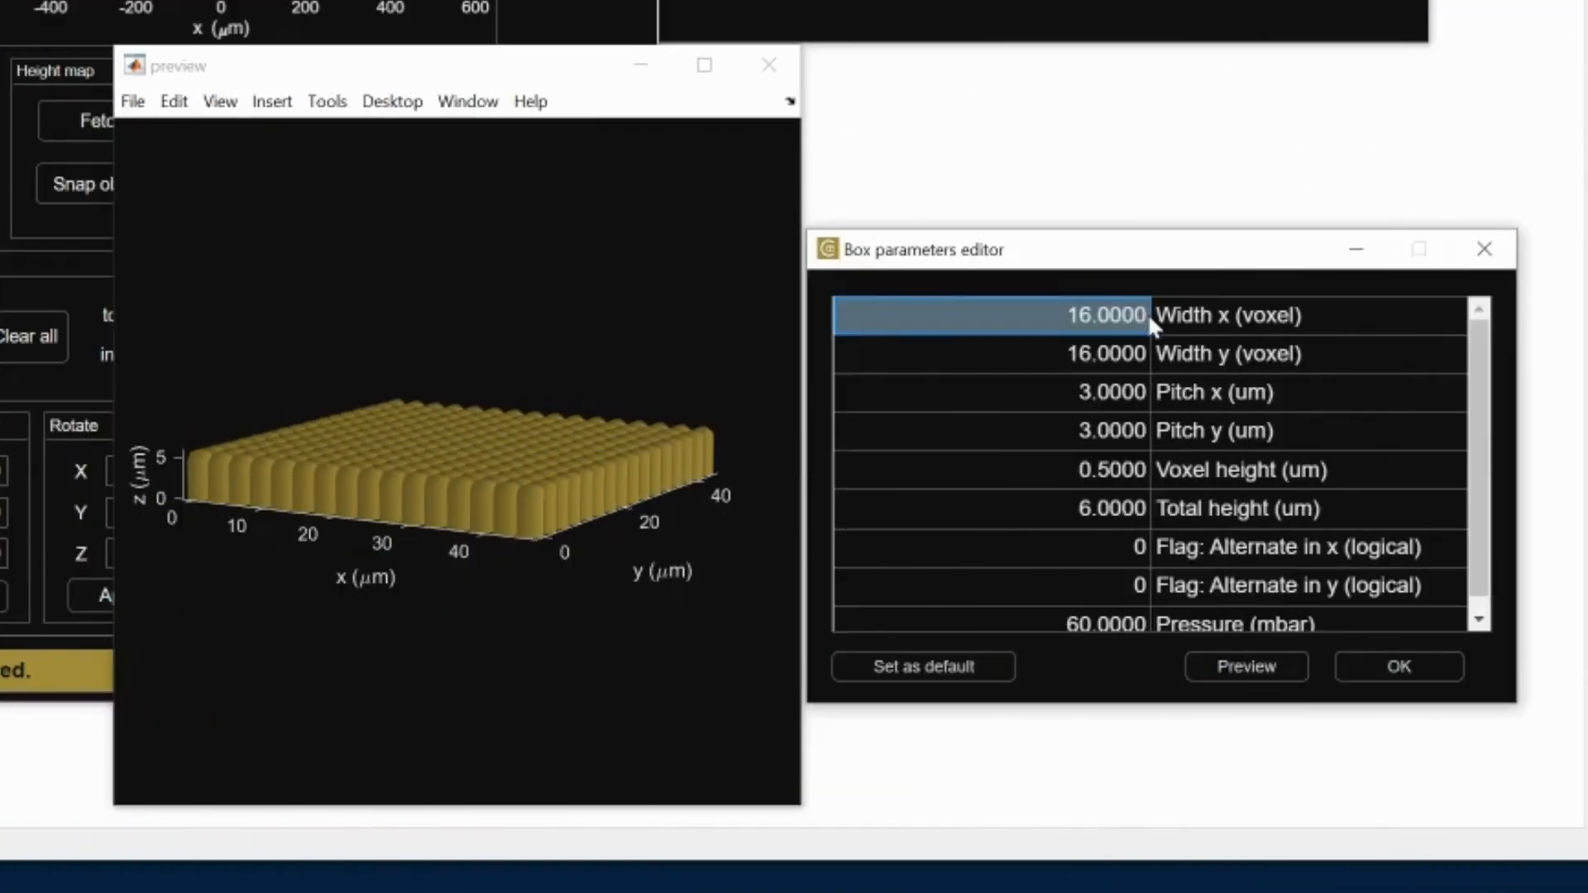
pyautogui.doubleClick(1148, 313)
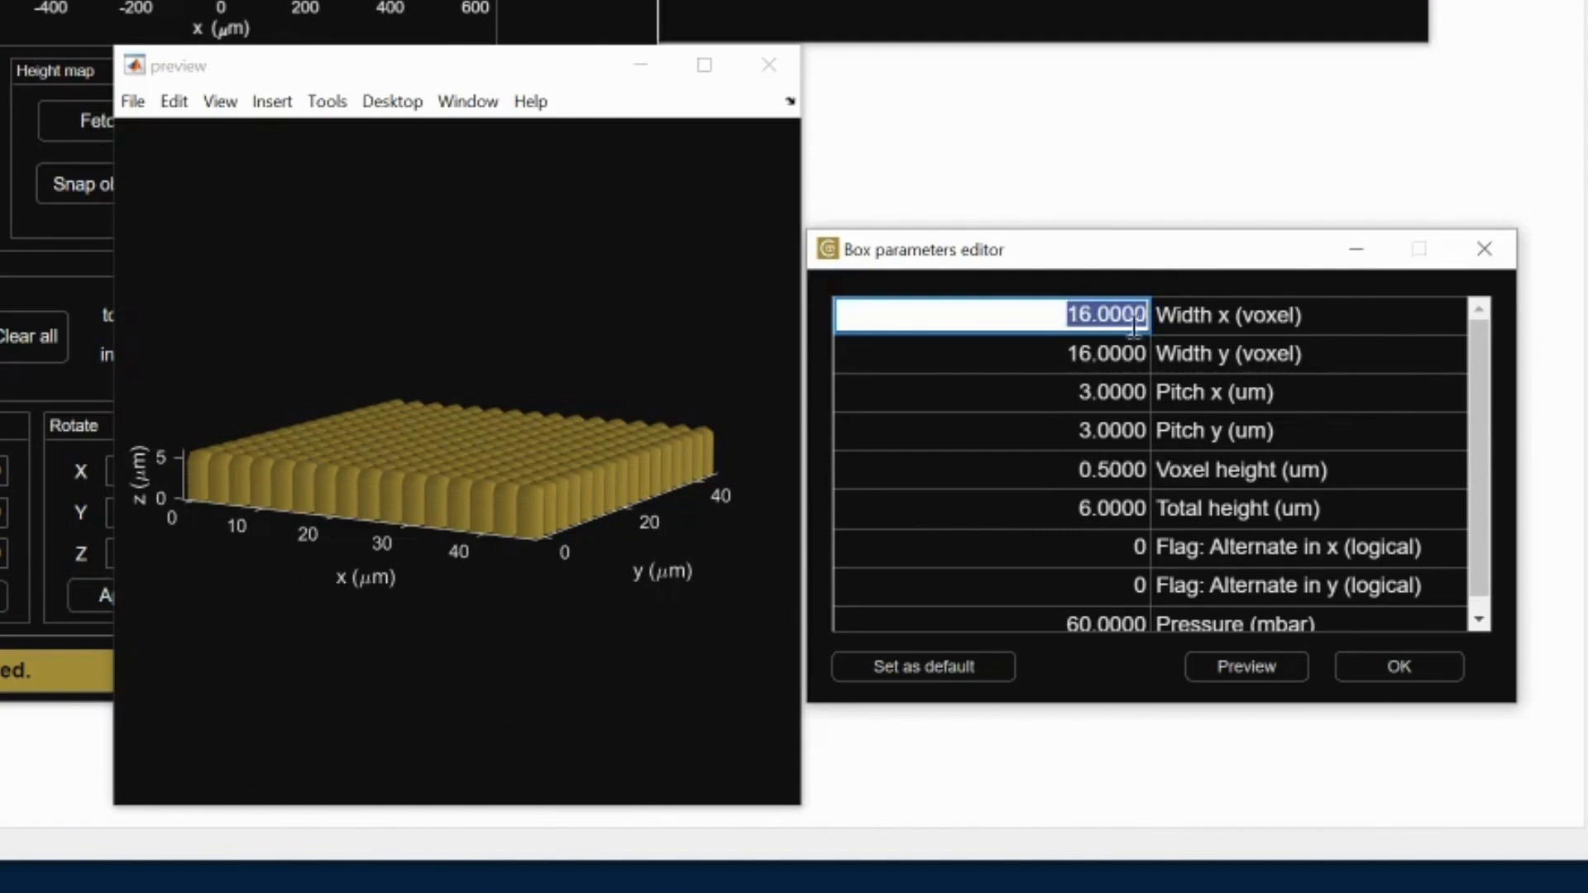
pyautogui.press('BackSpace')
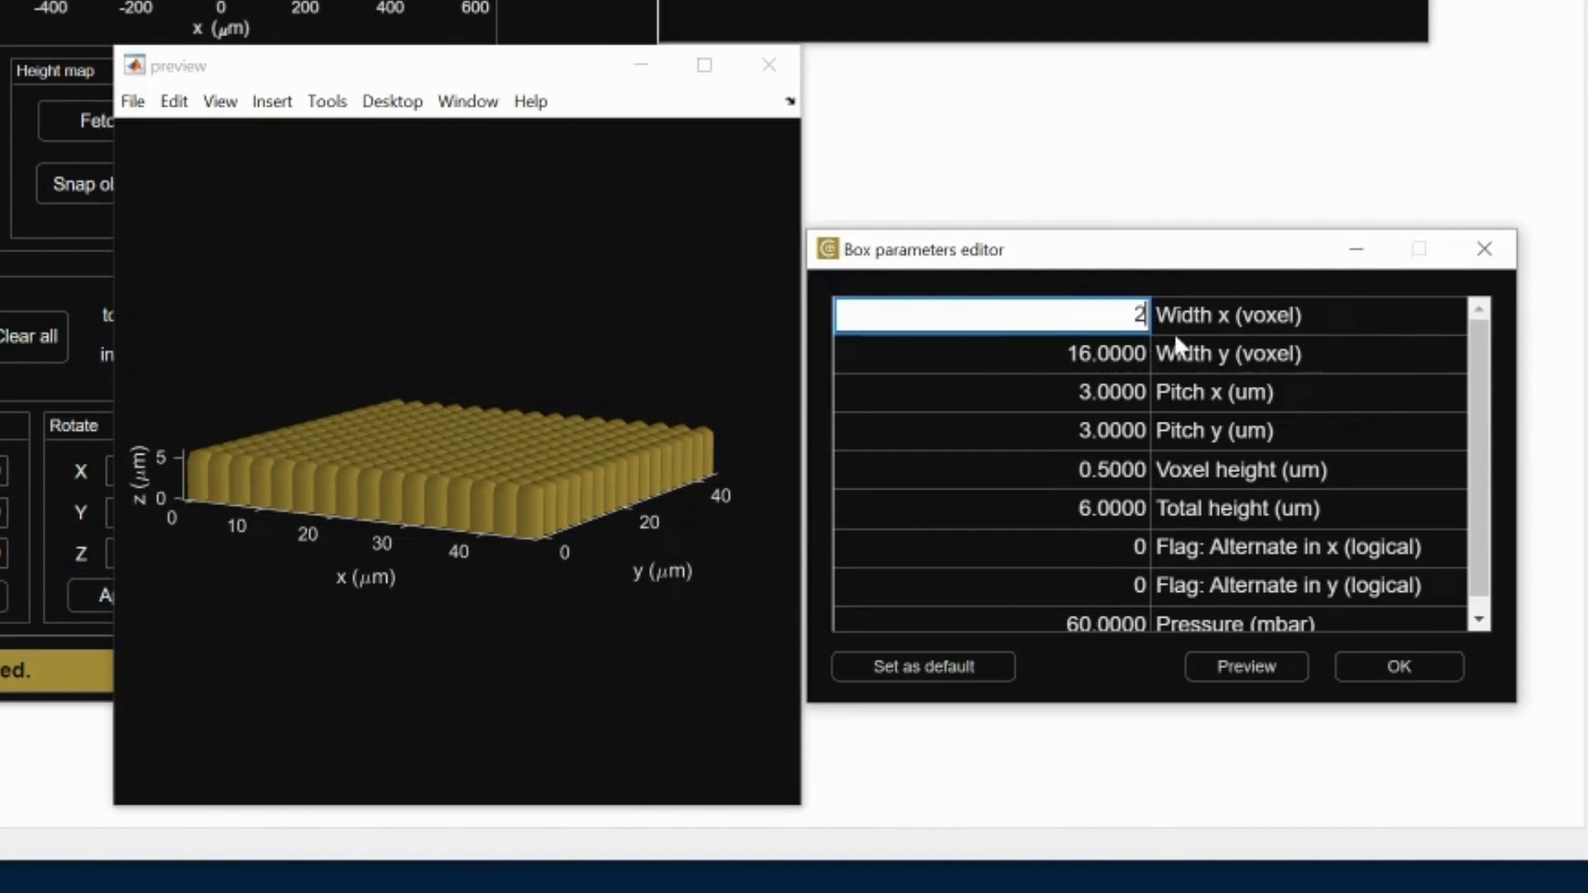
pyautogui.click(1149, 358)
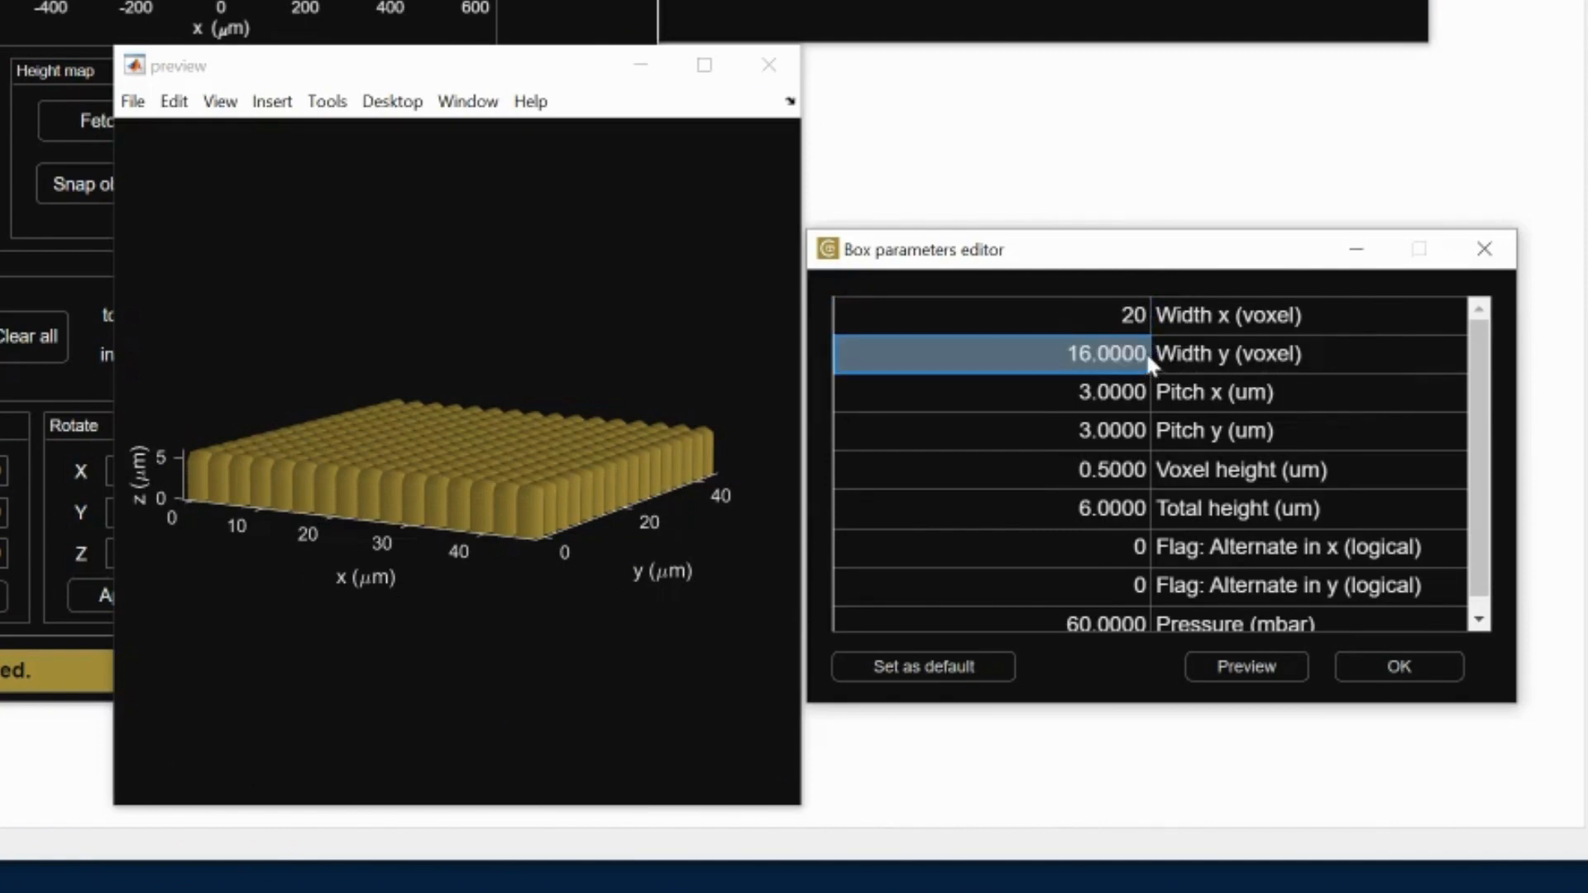
pyautogui.doubleClick(1073, 360)
pyautogui.click(1070, 355)
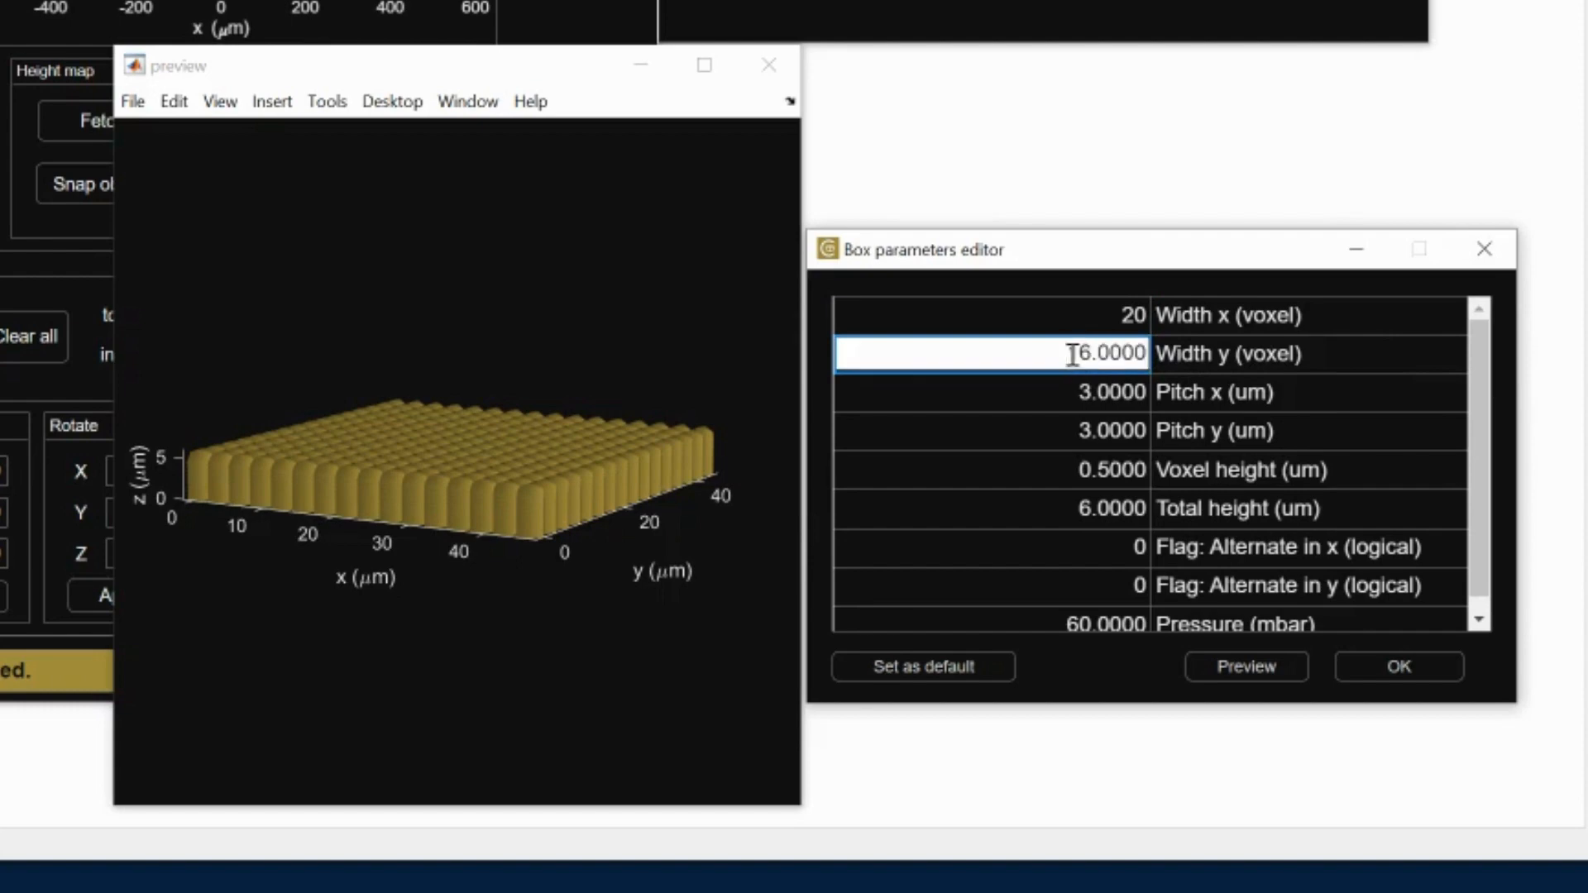
pyautogui.doubleClick(1072, 355)
pyautogui.press('BackSpace')
pyautogui.write('1')
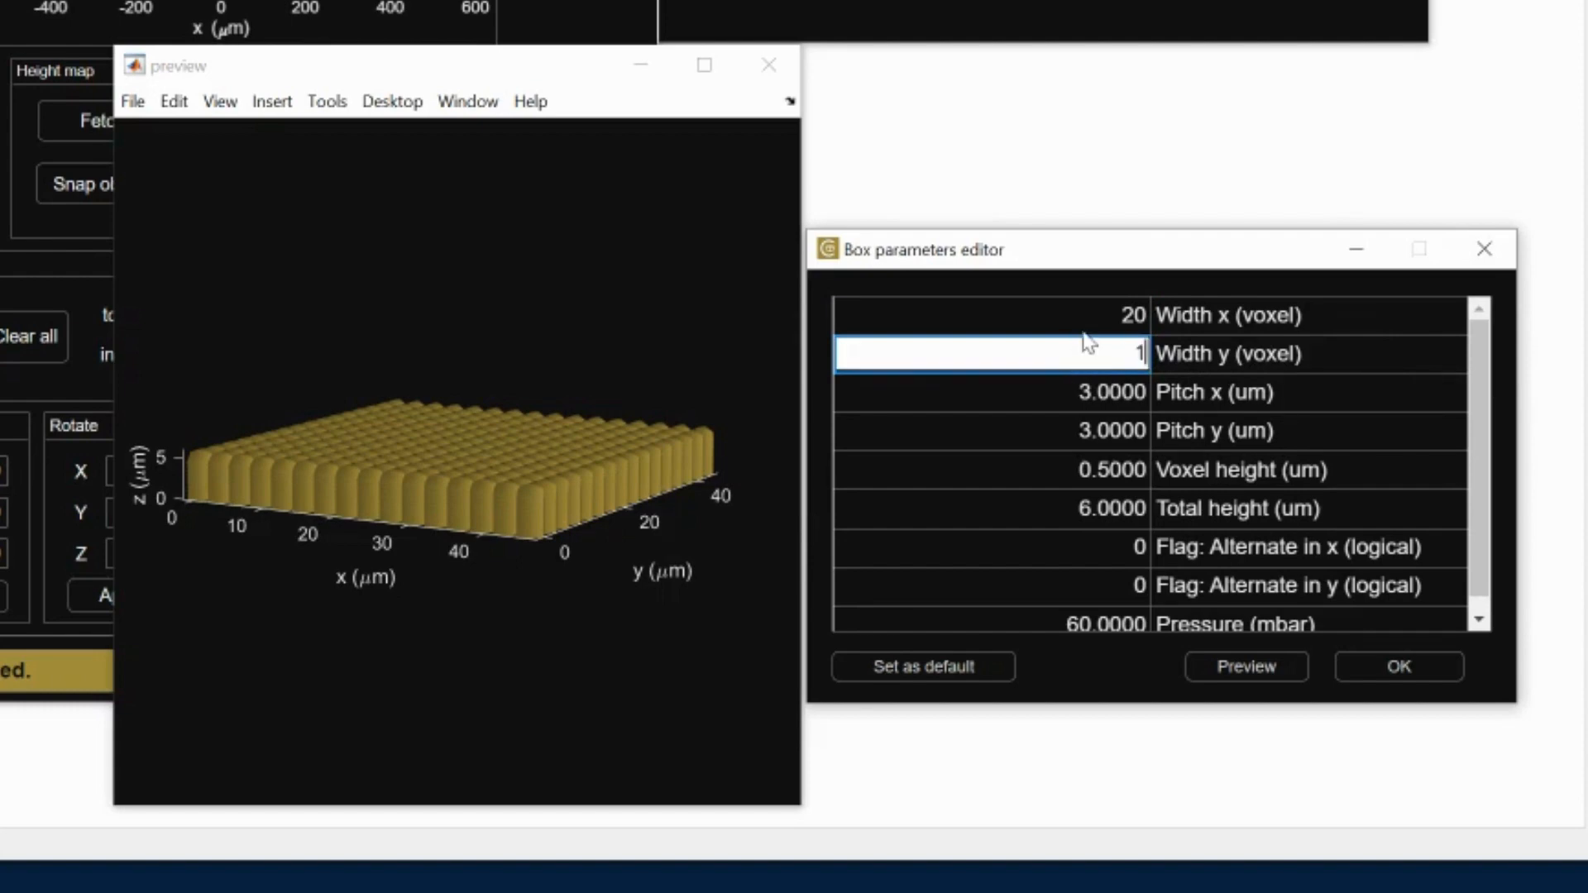
pyautogui.write('0')
# - Set the box's total height to 30 µm and preview the updated shape
pyautogui.click(1146, 506)
pyautogui.click(1146, 508)
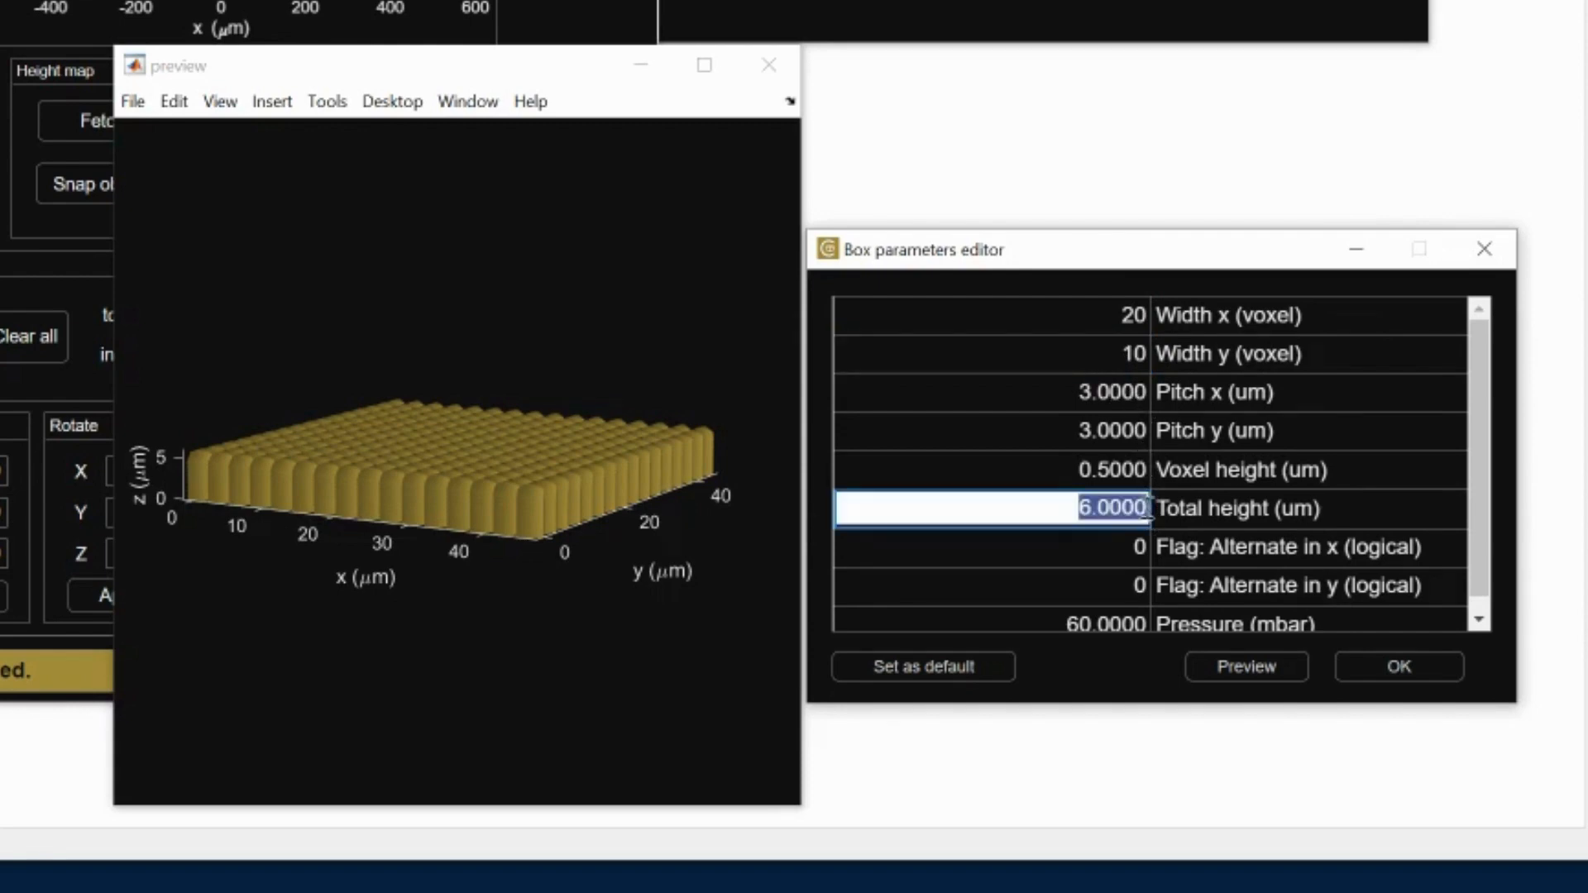
pyautogui.click(1147, 508)
pyautogui.doubleClick(1146, 508)
pyautogui.press('BackSpace')
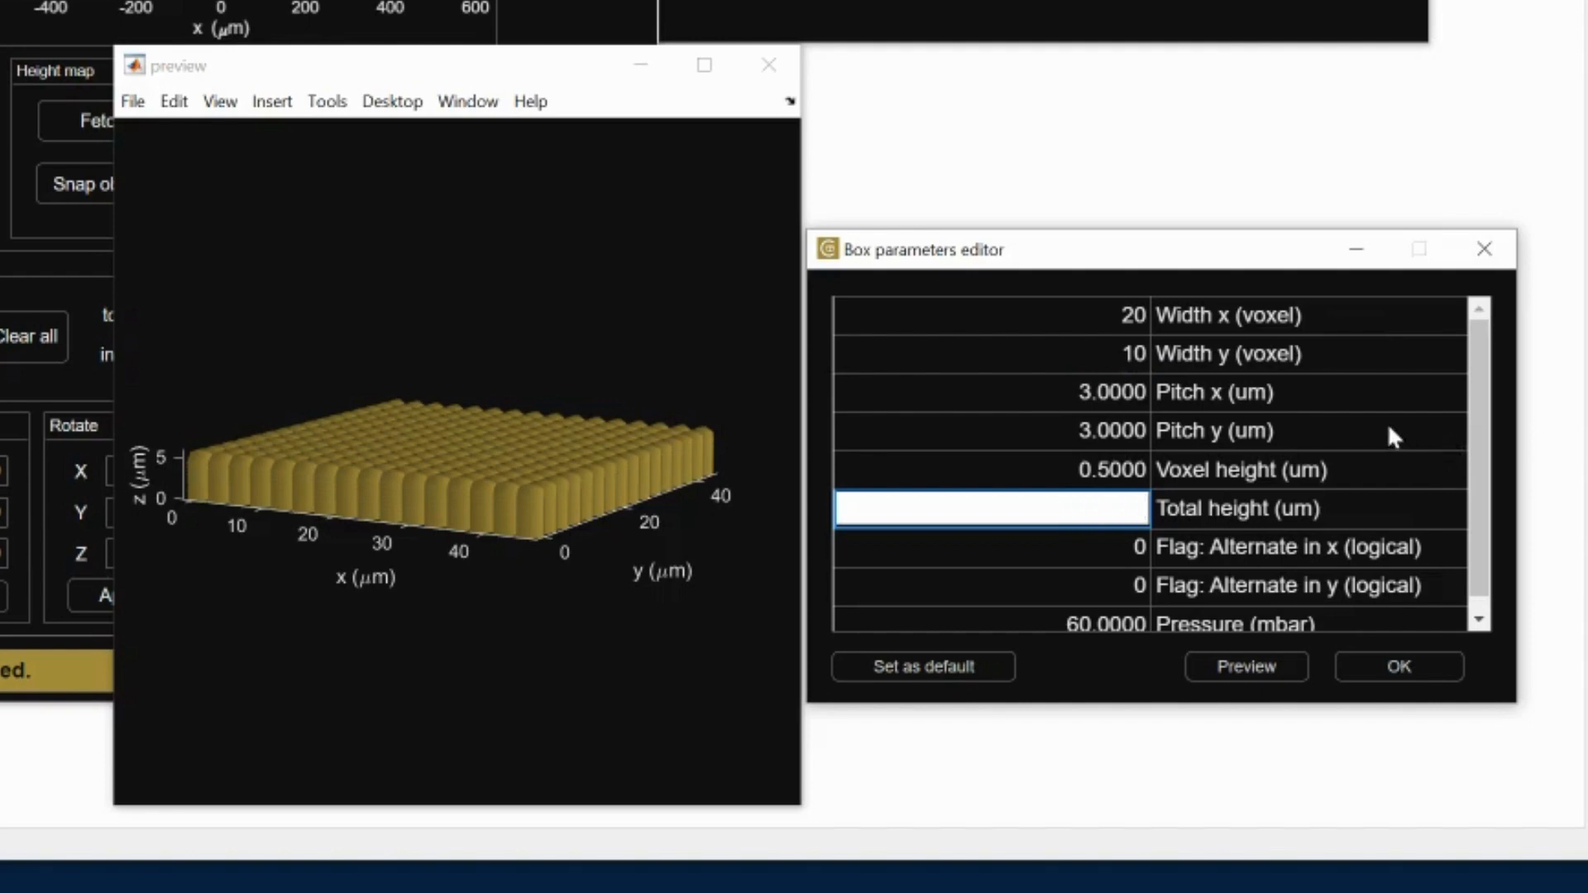
pyautogui.write('30')
pyautogui.click(1257, 666)
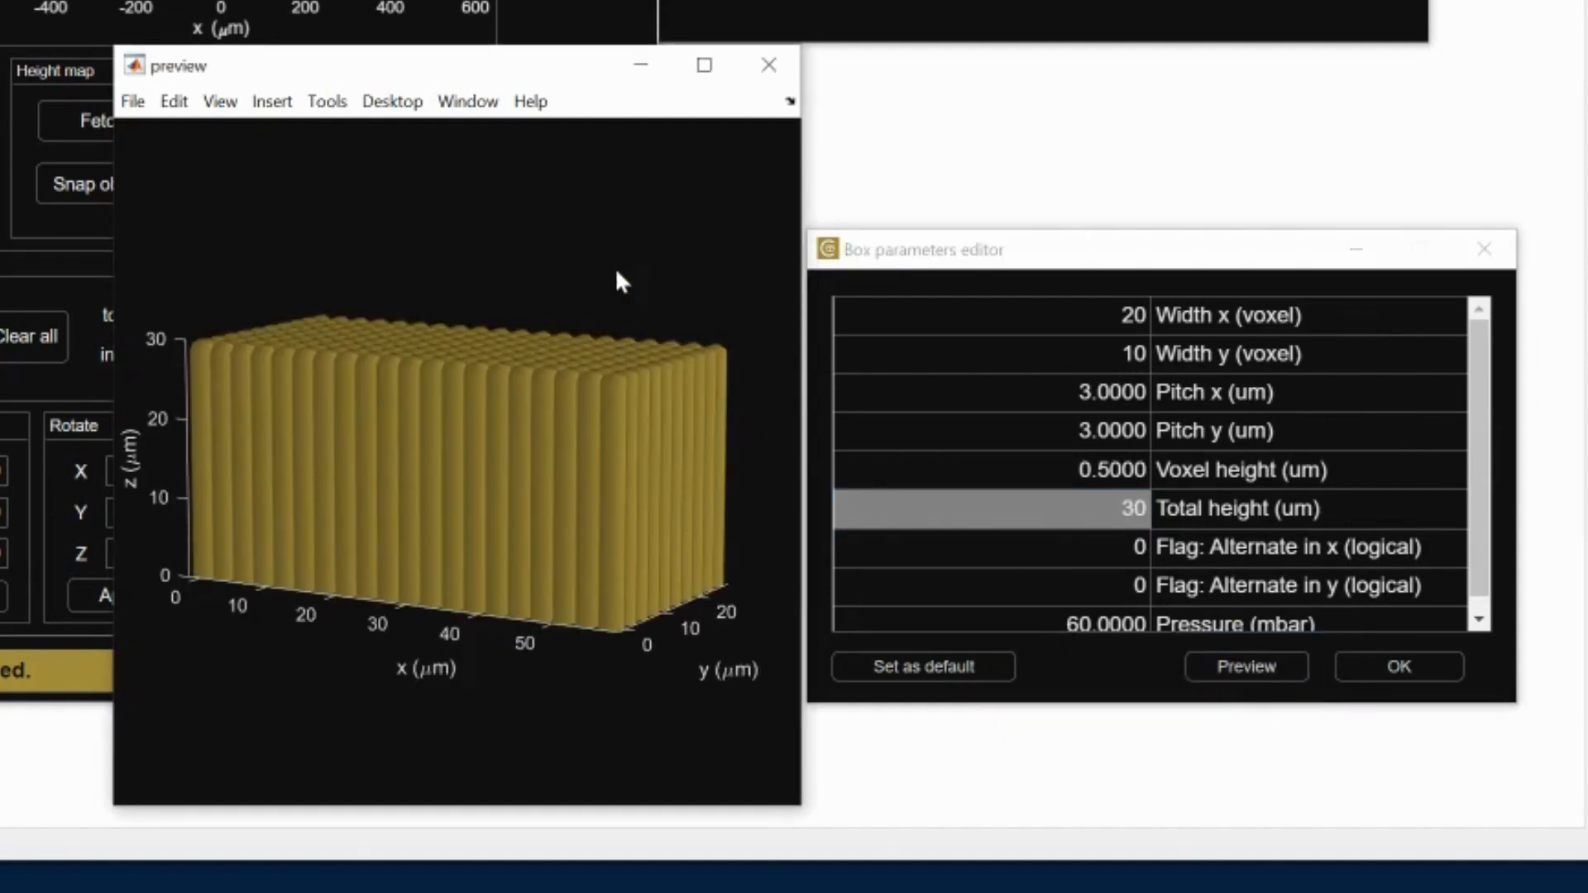
pyautogui.moveTo(539, 434); pyautogui.dragTo(563, 473)
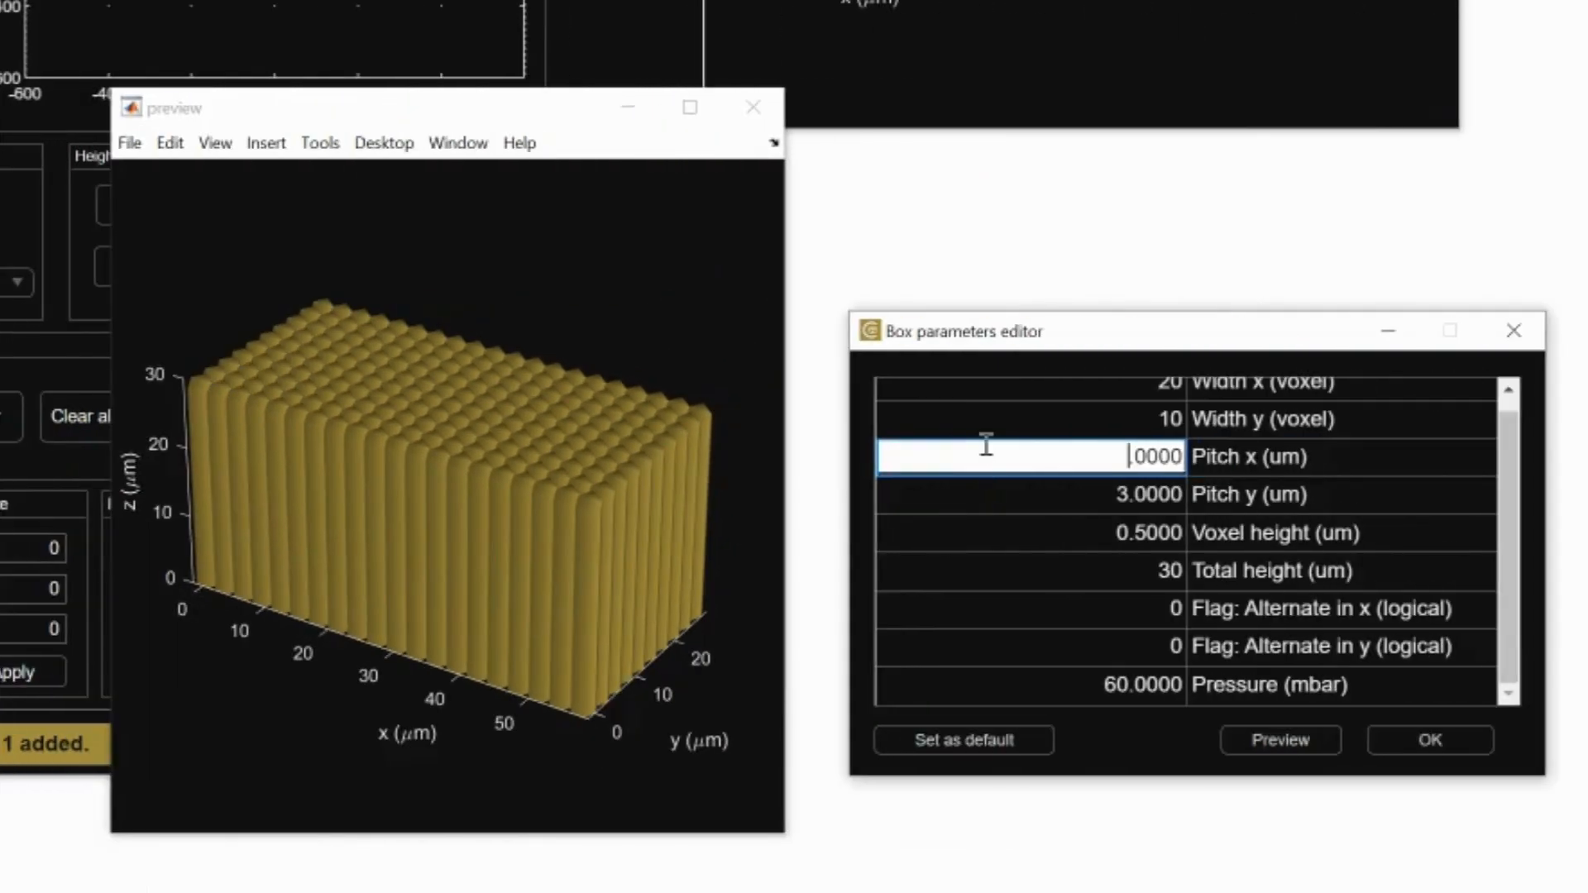
# - Set the box's x pitch to 10 µm and preview the voxel spacing
pyautogui.write('10')
pyautogui.click(1247, 740)
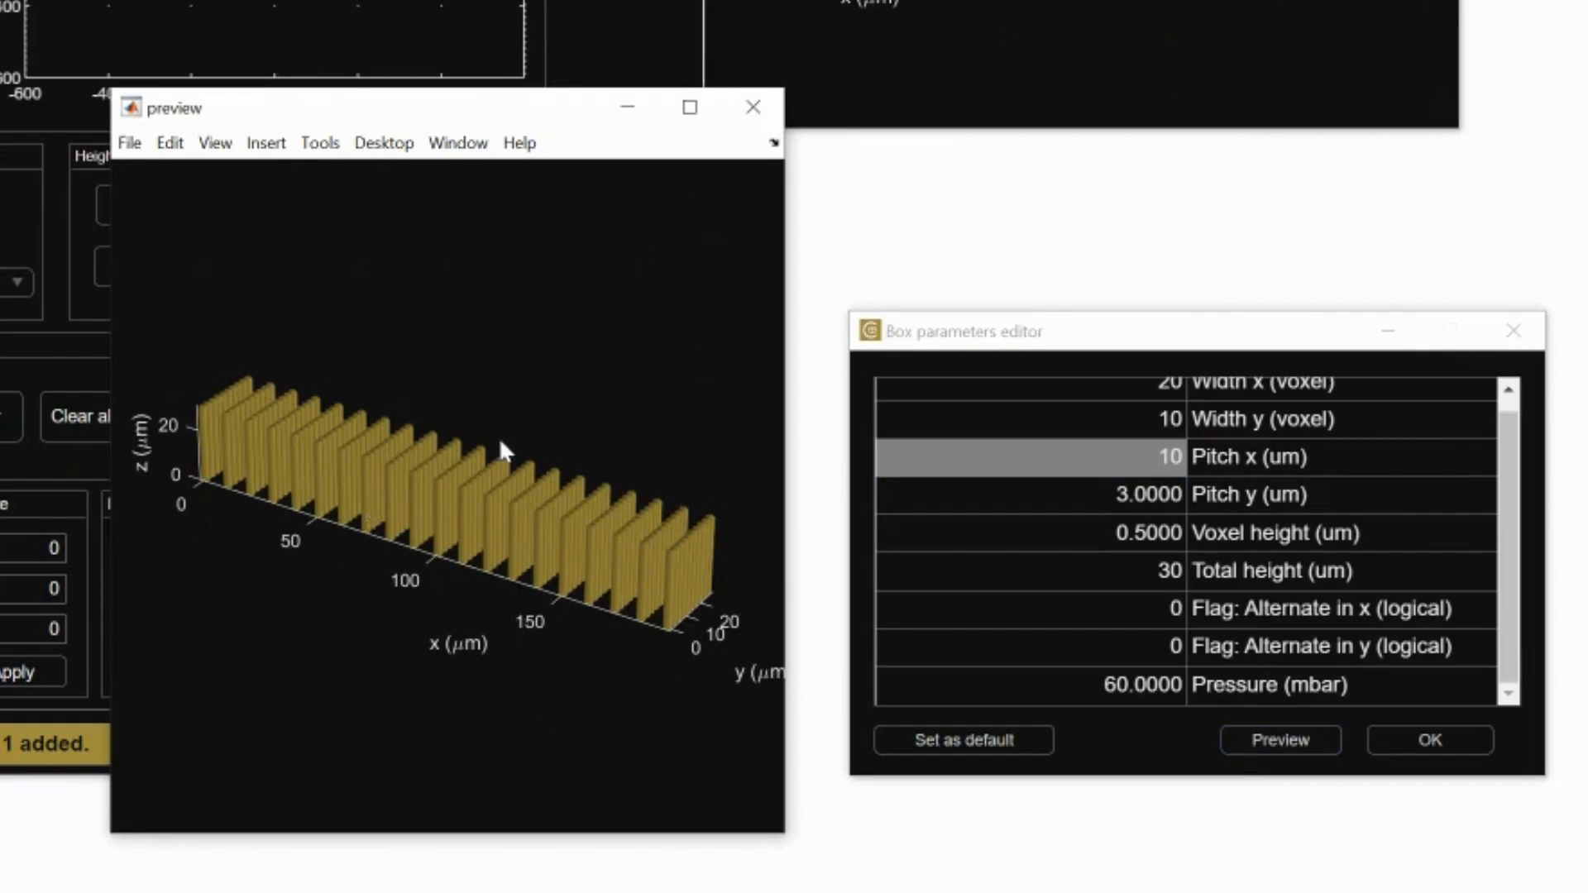
pyautogui.moveTo(494, 459); pyautogui.dragTo(537, 538)
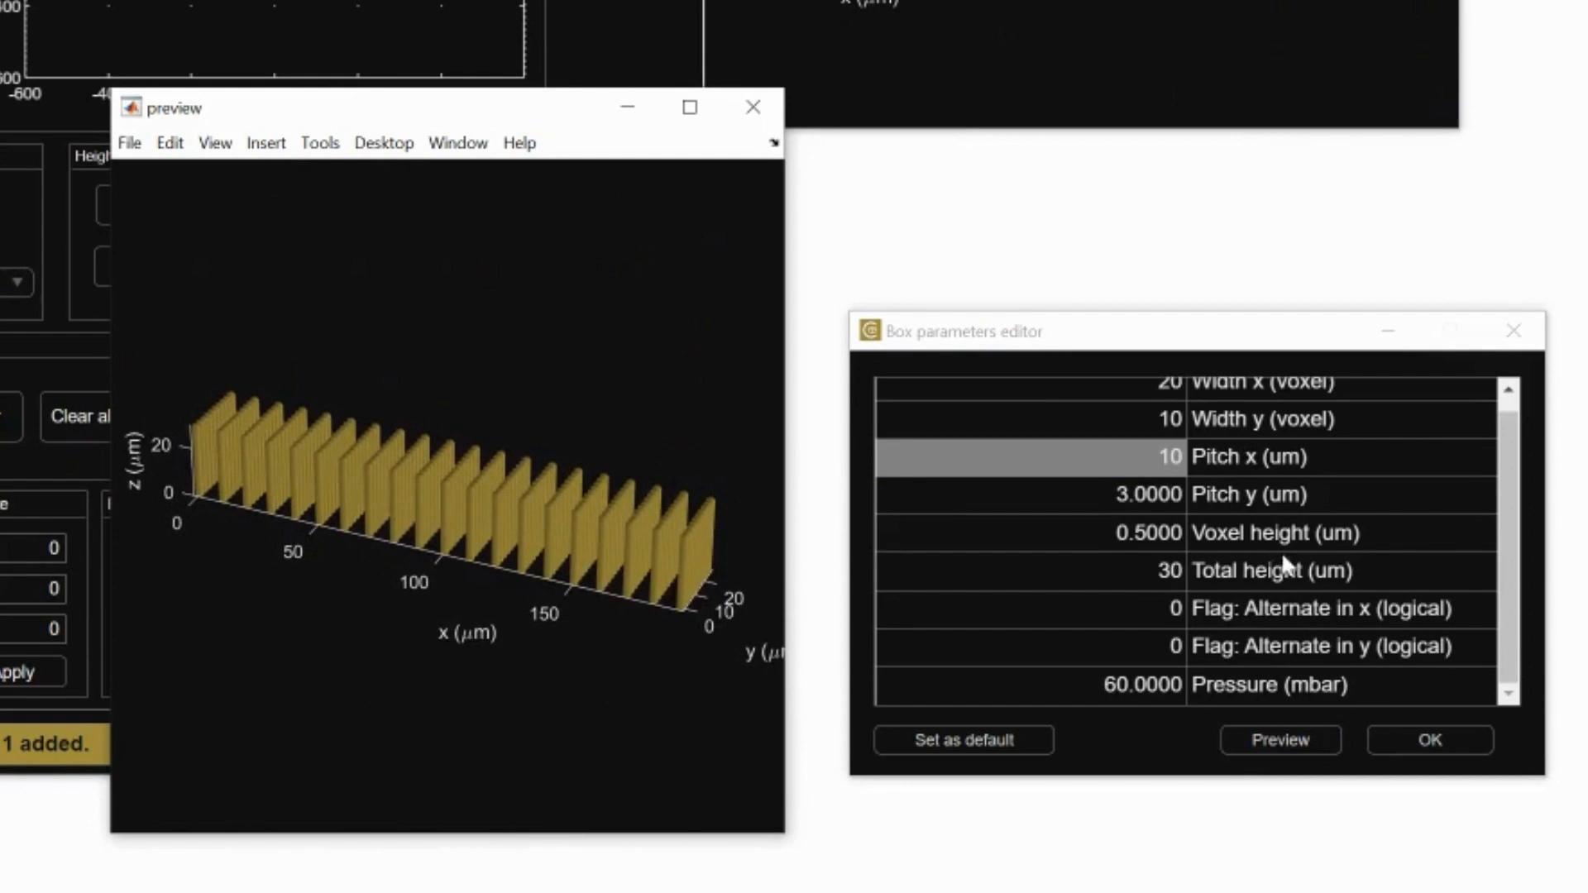
# - Set the box's y pitch to 5 µm and preview the voxel spacing
pyautogui.click(1133, 538)
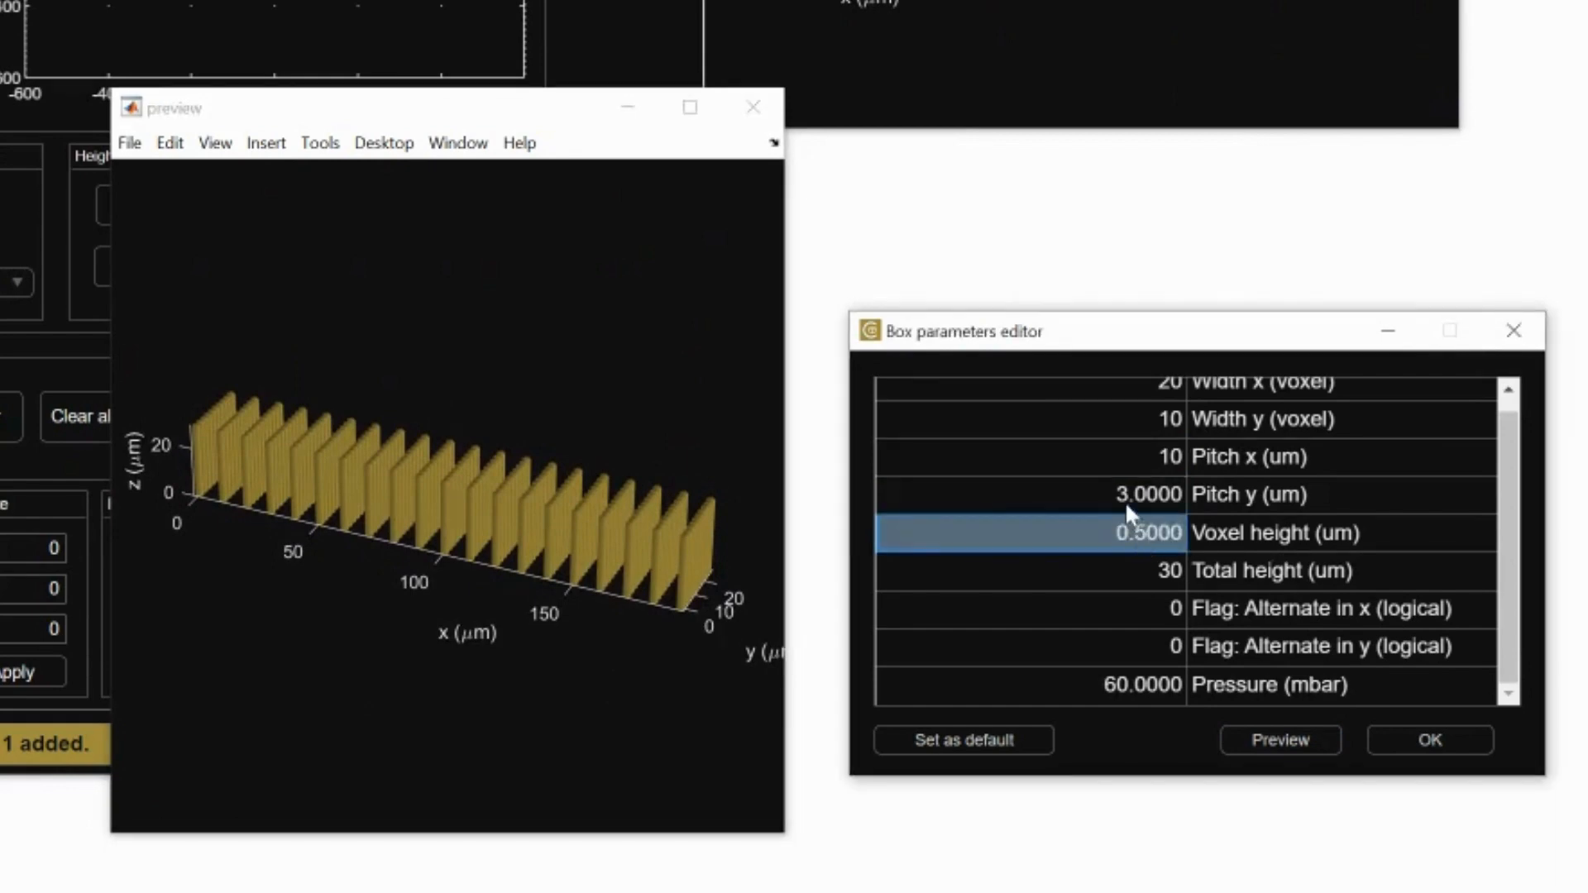
pyautogui.click(1127, 498)
pyautogui.doubleClick(1125, 498)
pyautogui.click(1125, 494)
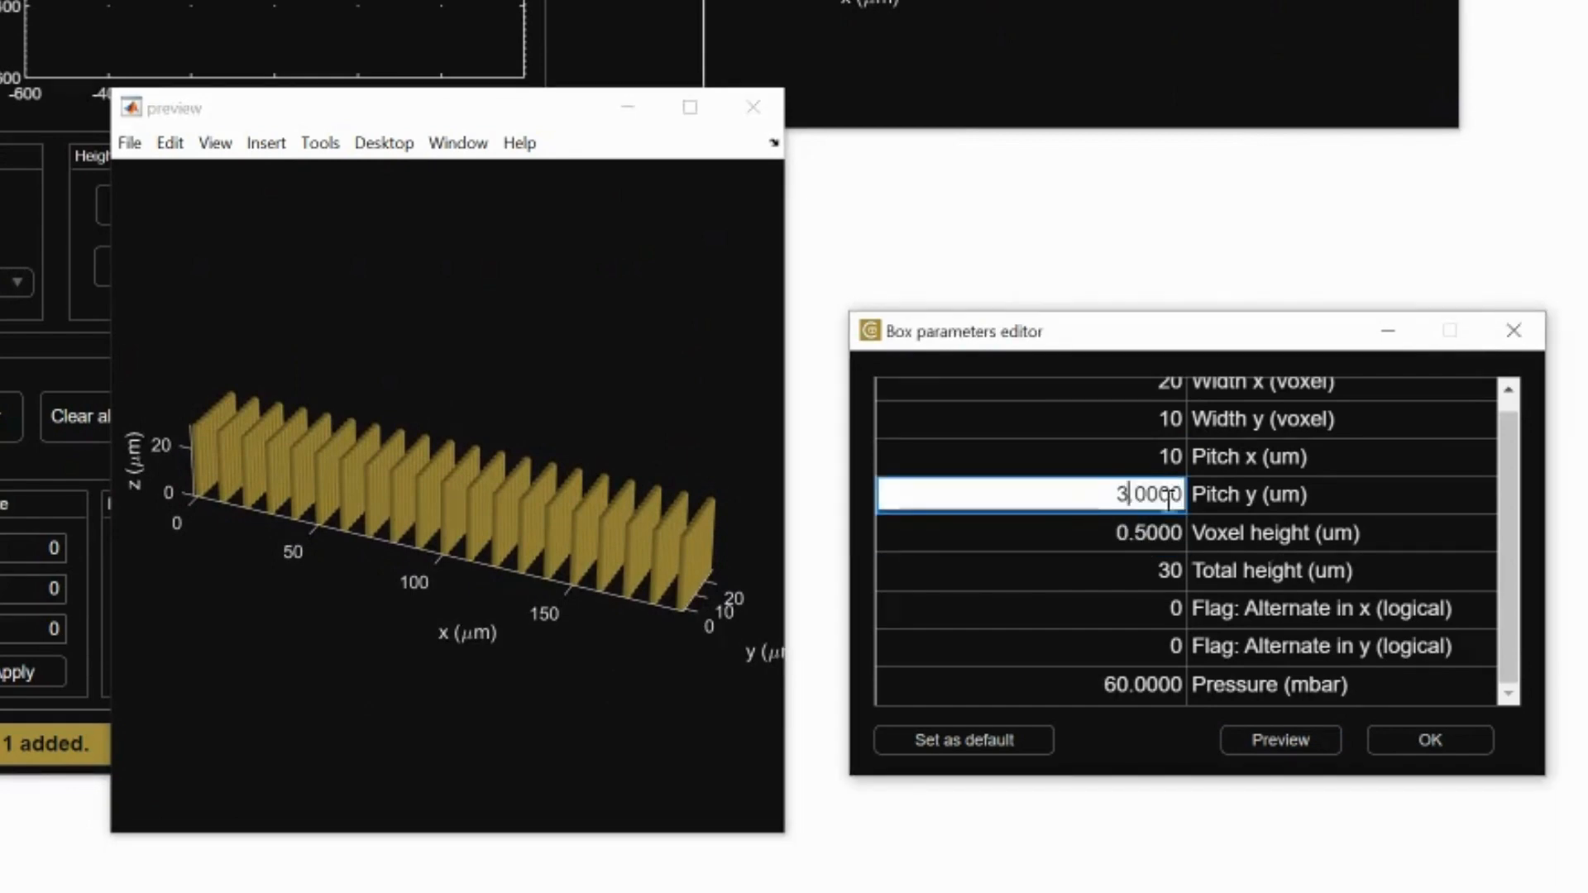
pyautogui.press('BackSpace')
pyautogui.write('5')
pyautogui.click(1274, 740)
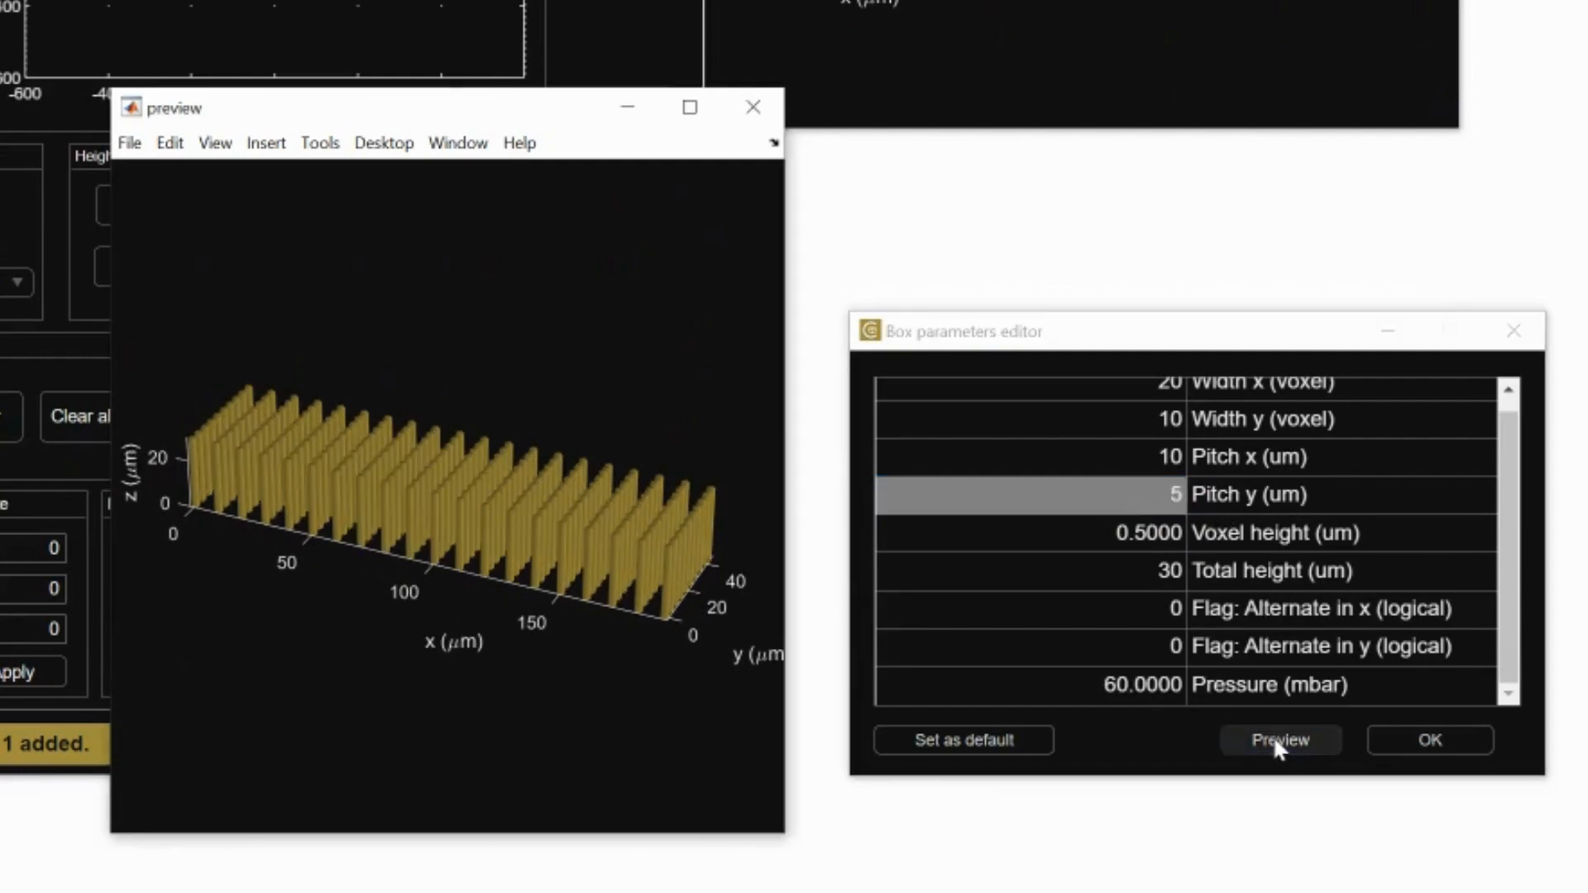
pyautogui.click(1274, 740)
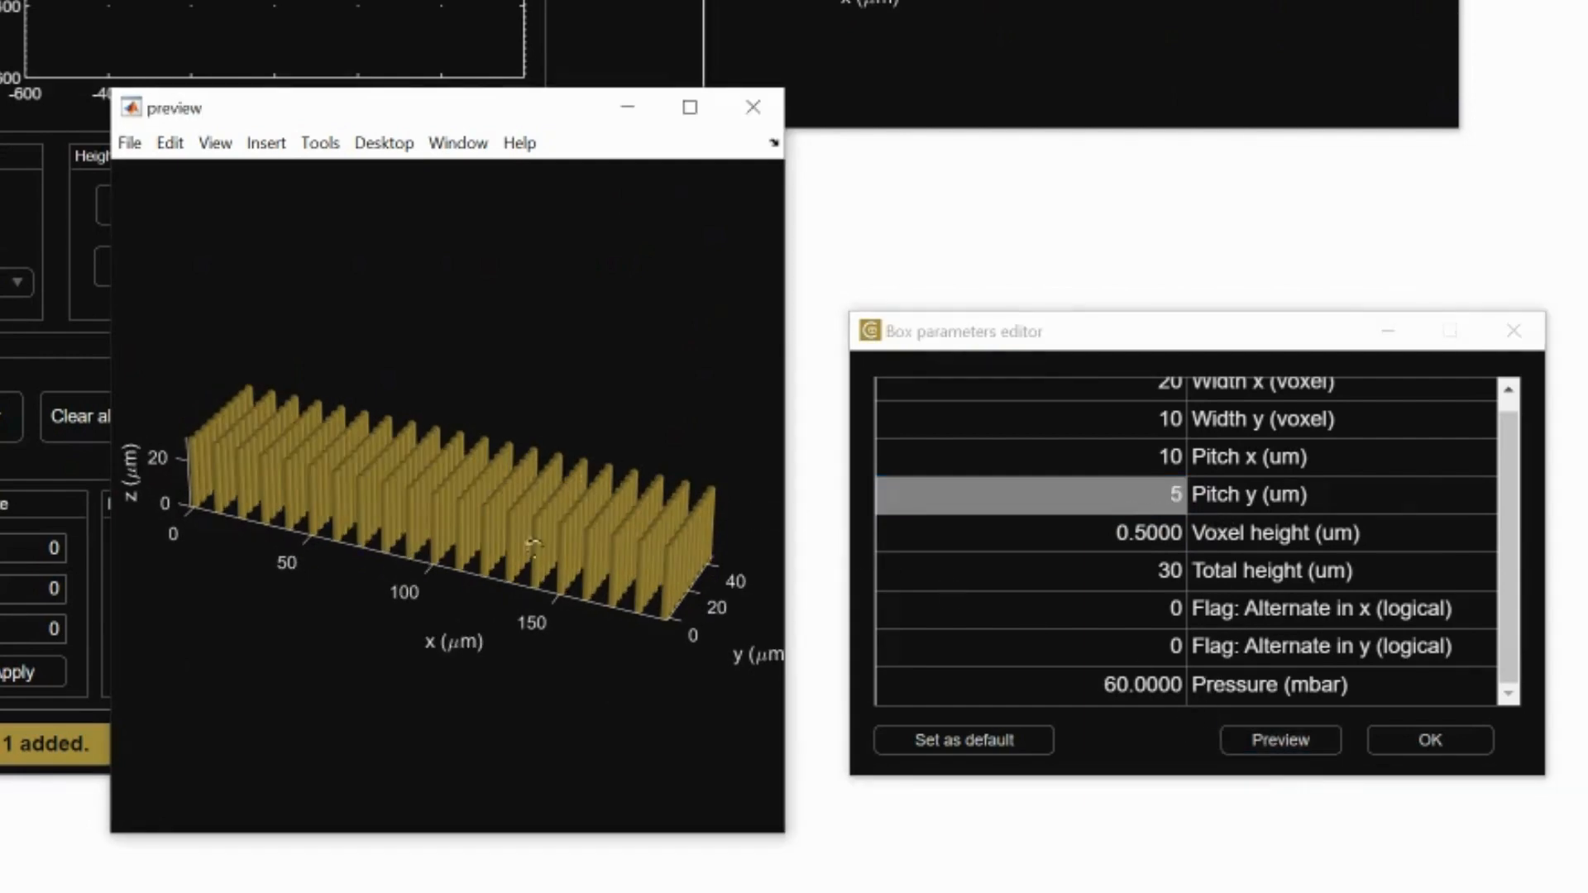
pyautogui.moveTo(533, 546); pyautogui.dragTo(538, 612)
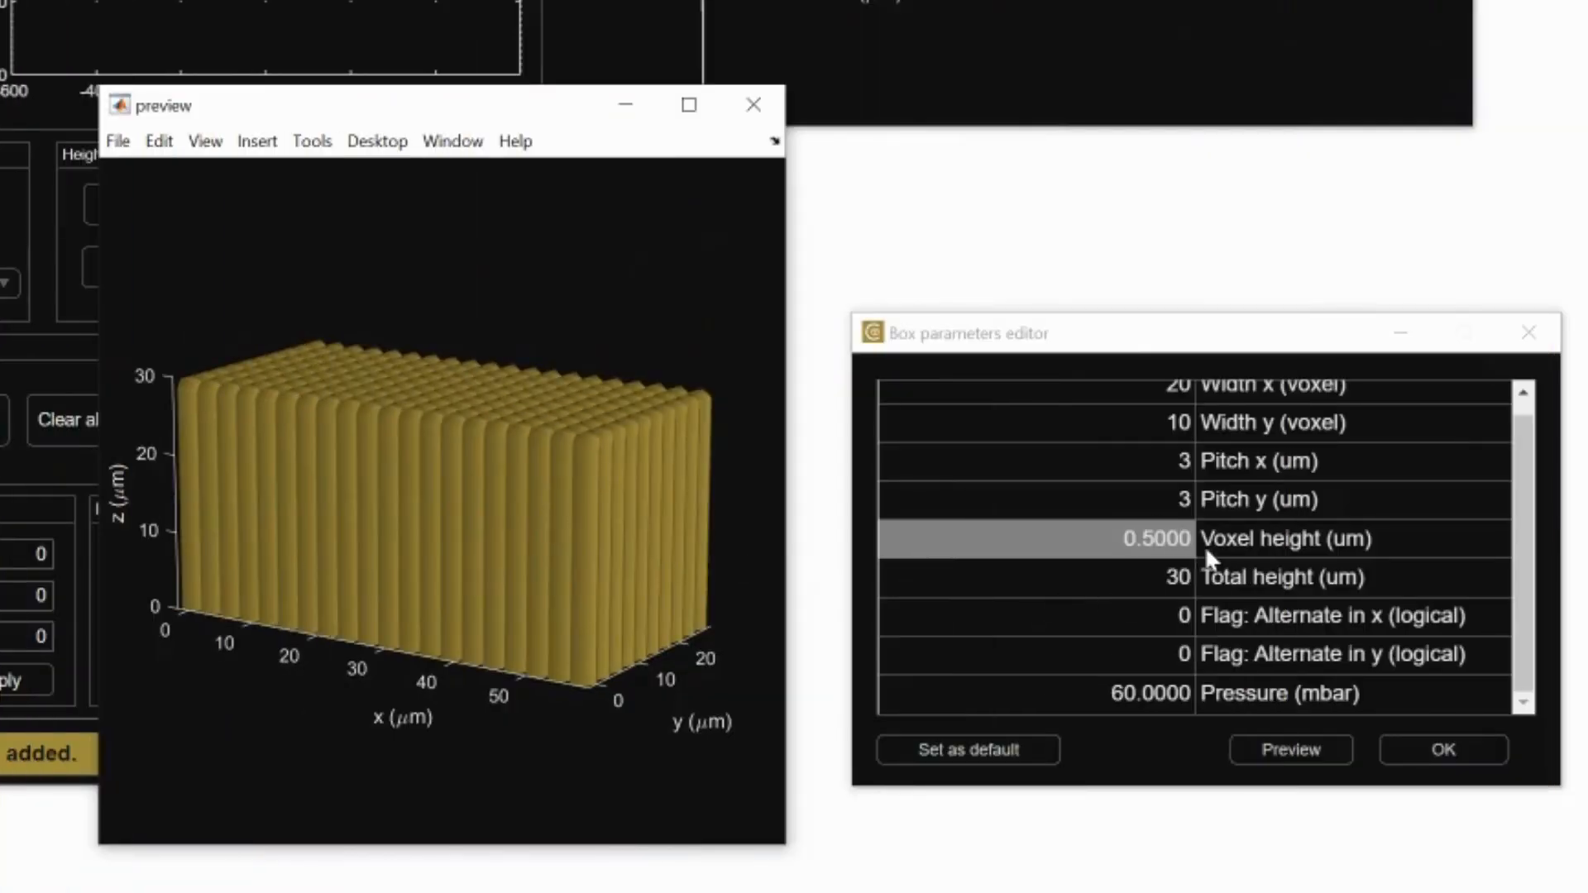
# - Set the voxel height to 3 µm and preview the box
pyautogui.doubleClick(1191, 547)
pyautogui.press('BackSpace')
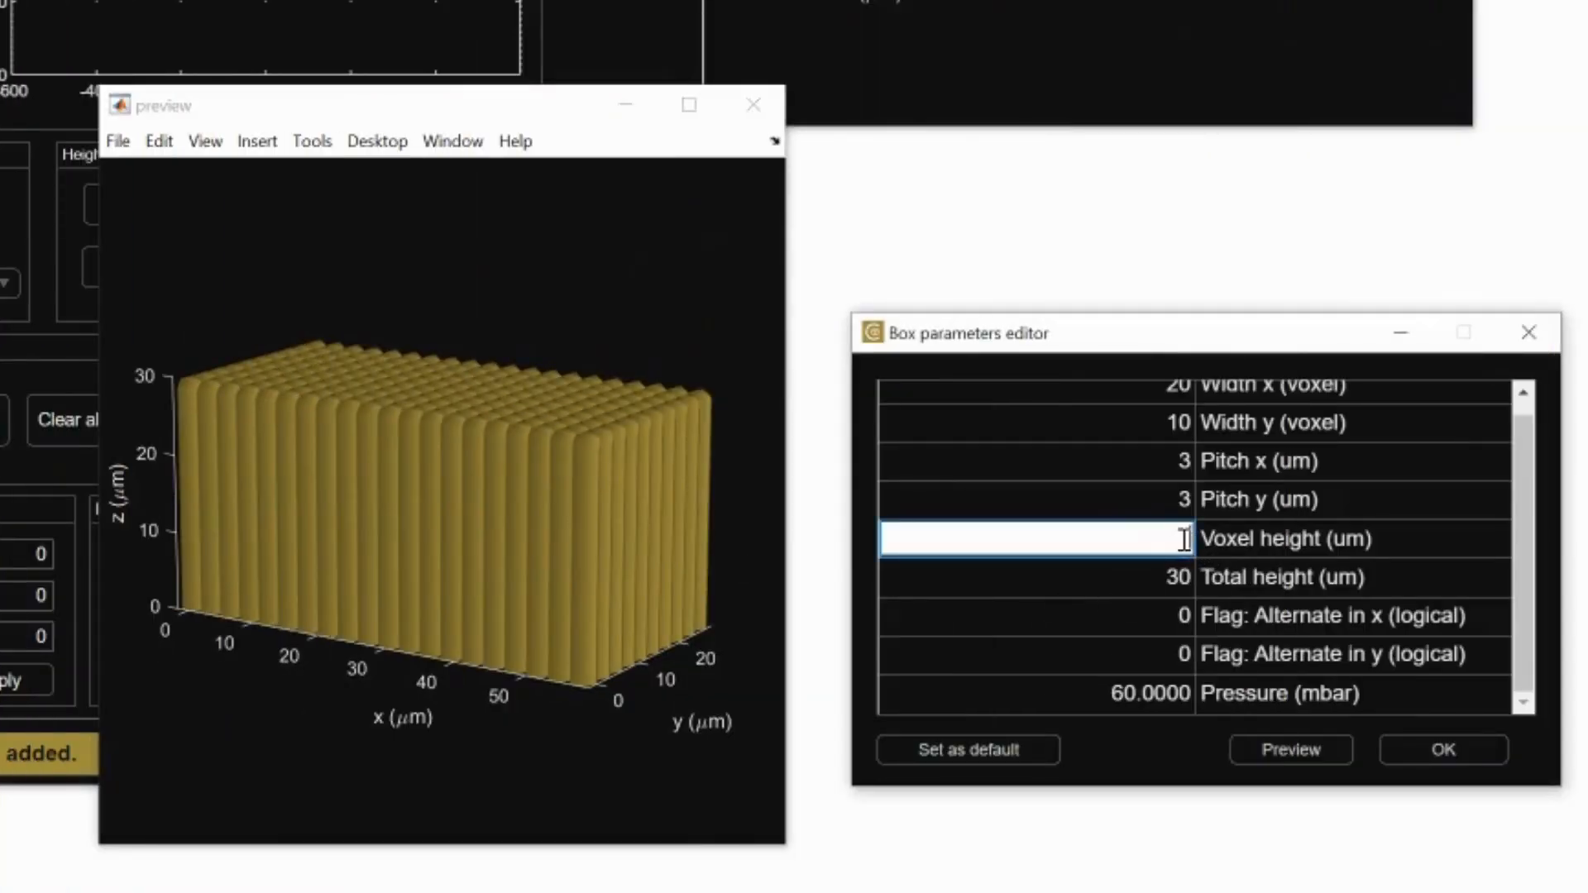
pyautogui.write('3')
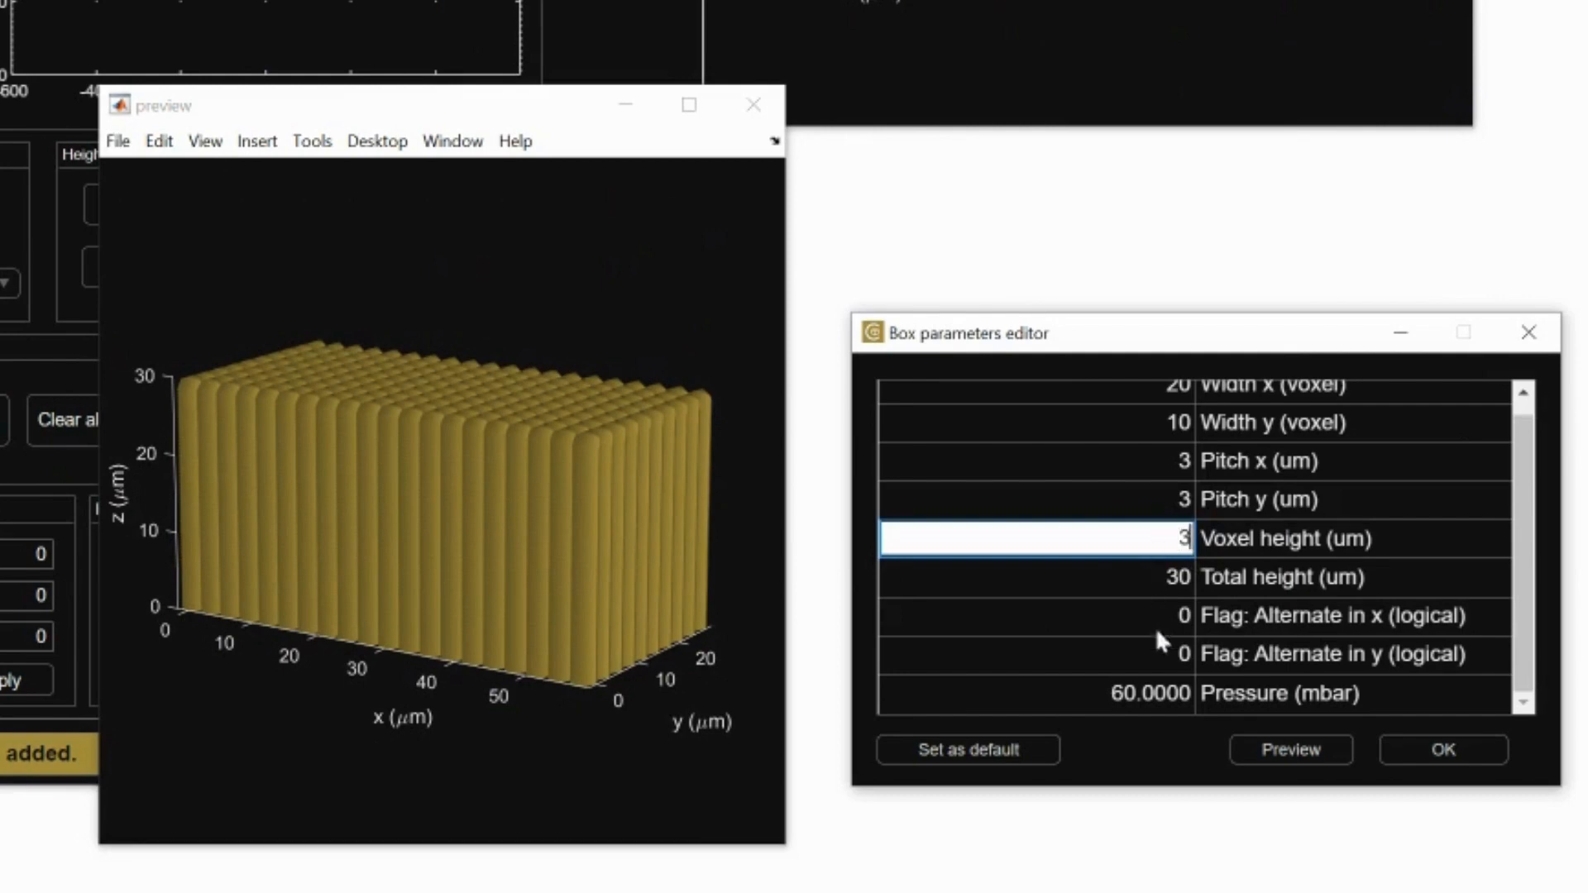
pyautogui.click(1278, 748)
pyautogui.moveTo(431, 488); pyautogui.dragTo(444, 519)
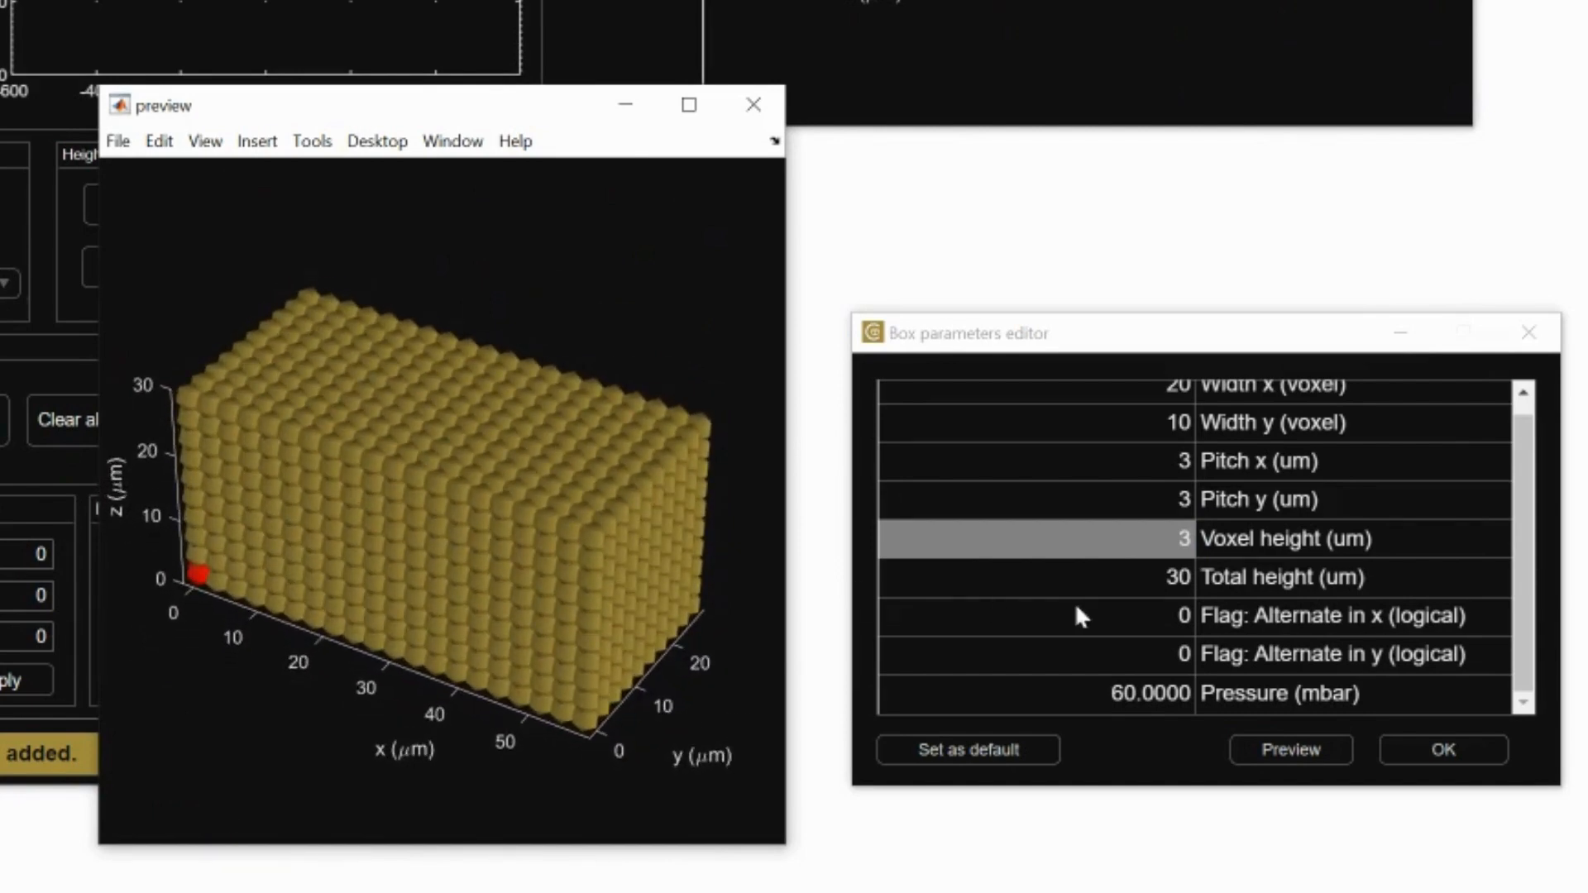
# - Set the voxel height to 0.2 µm and preview the box
pyautogui.doubleClick(1184, 546)
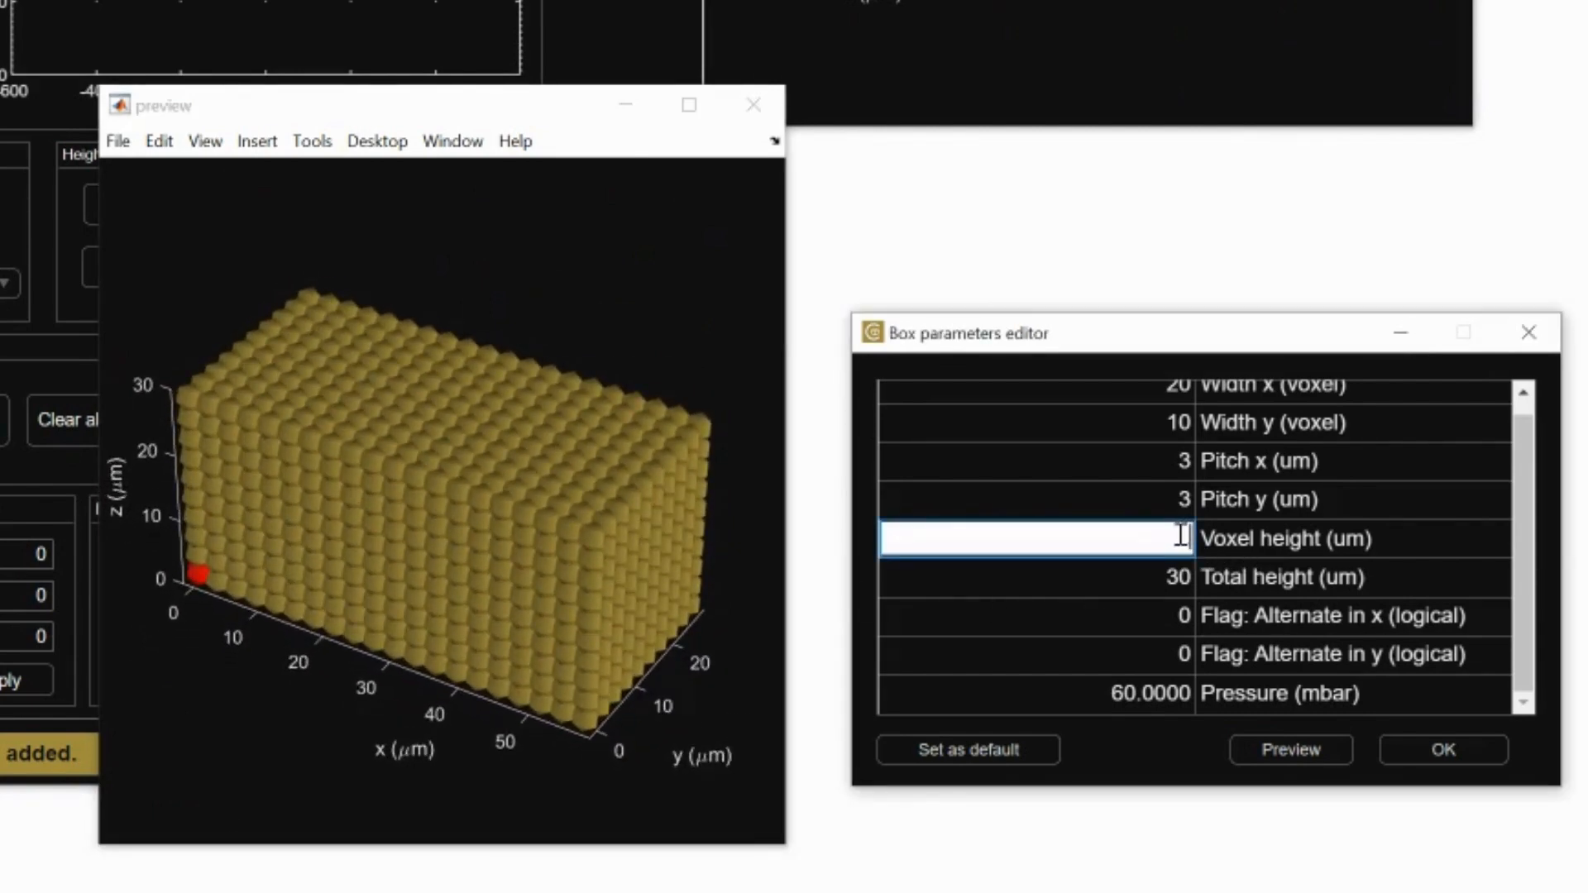
pyautogui.write('.2')
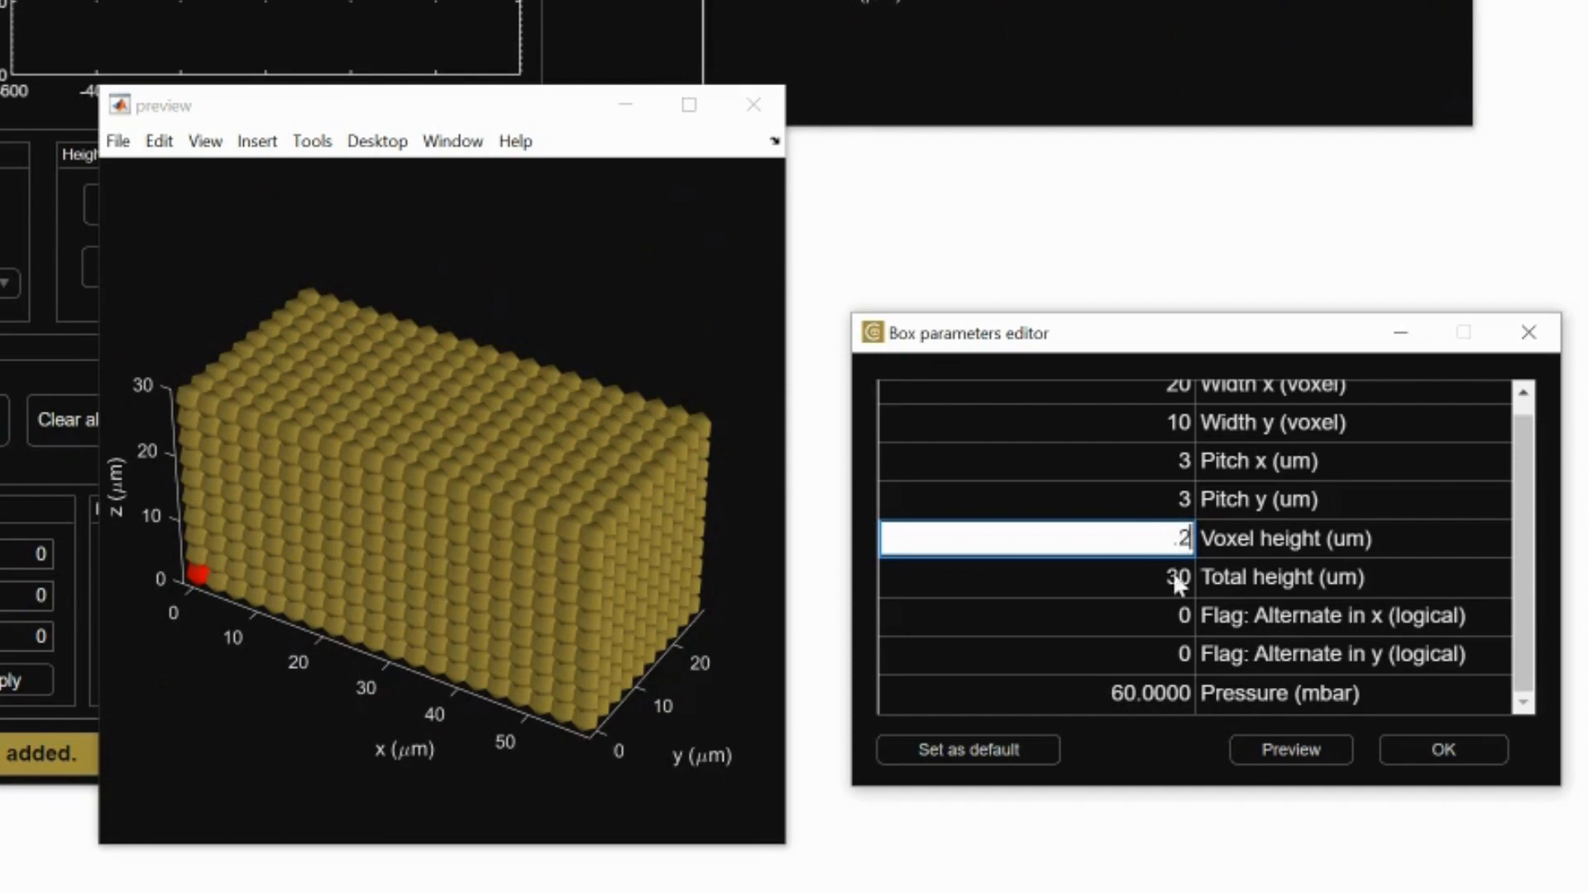
pyautogui.click(1274, 750)
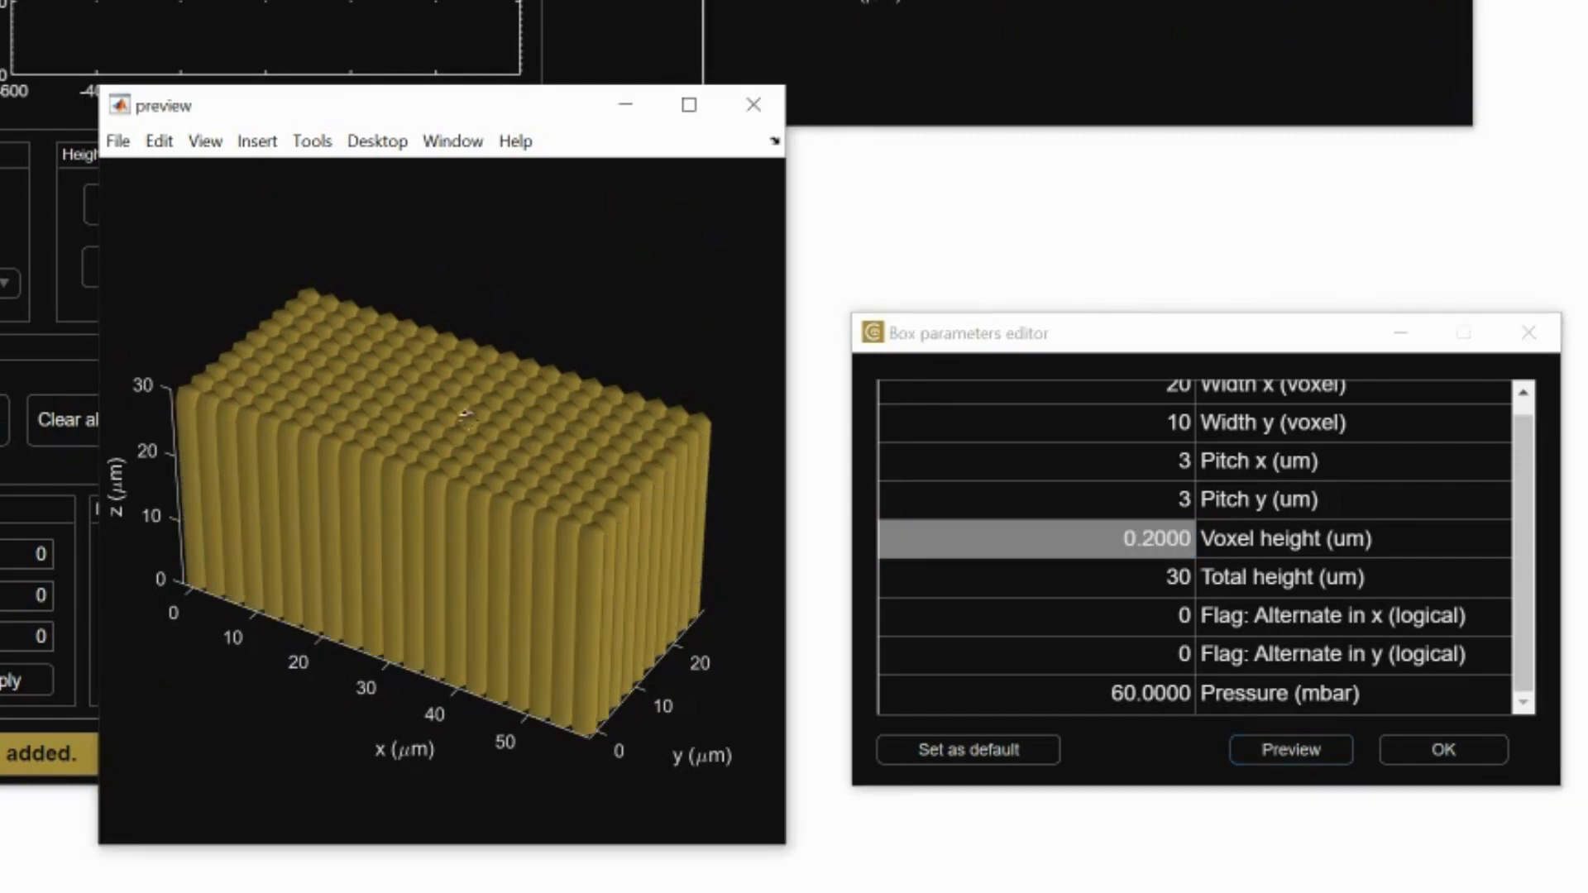
pyautogui.moveTo(523, 621)
pyautogui.mouseDown()
pyautogui.moveTo(520, 486)
pyautogui.moveTo(537, 616)
pyautogui.mouseUp()
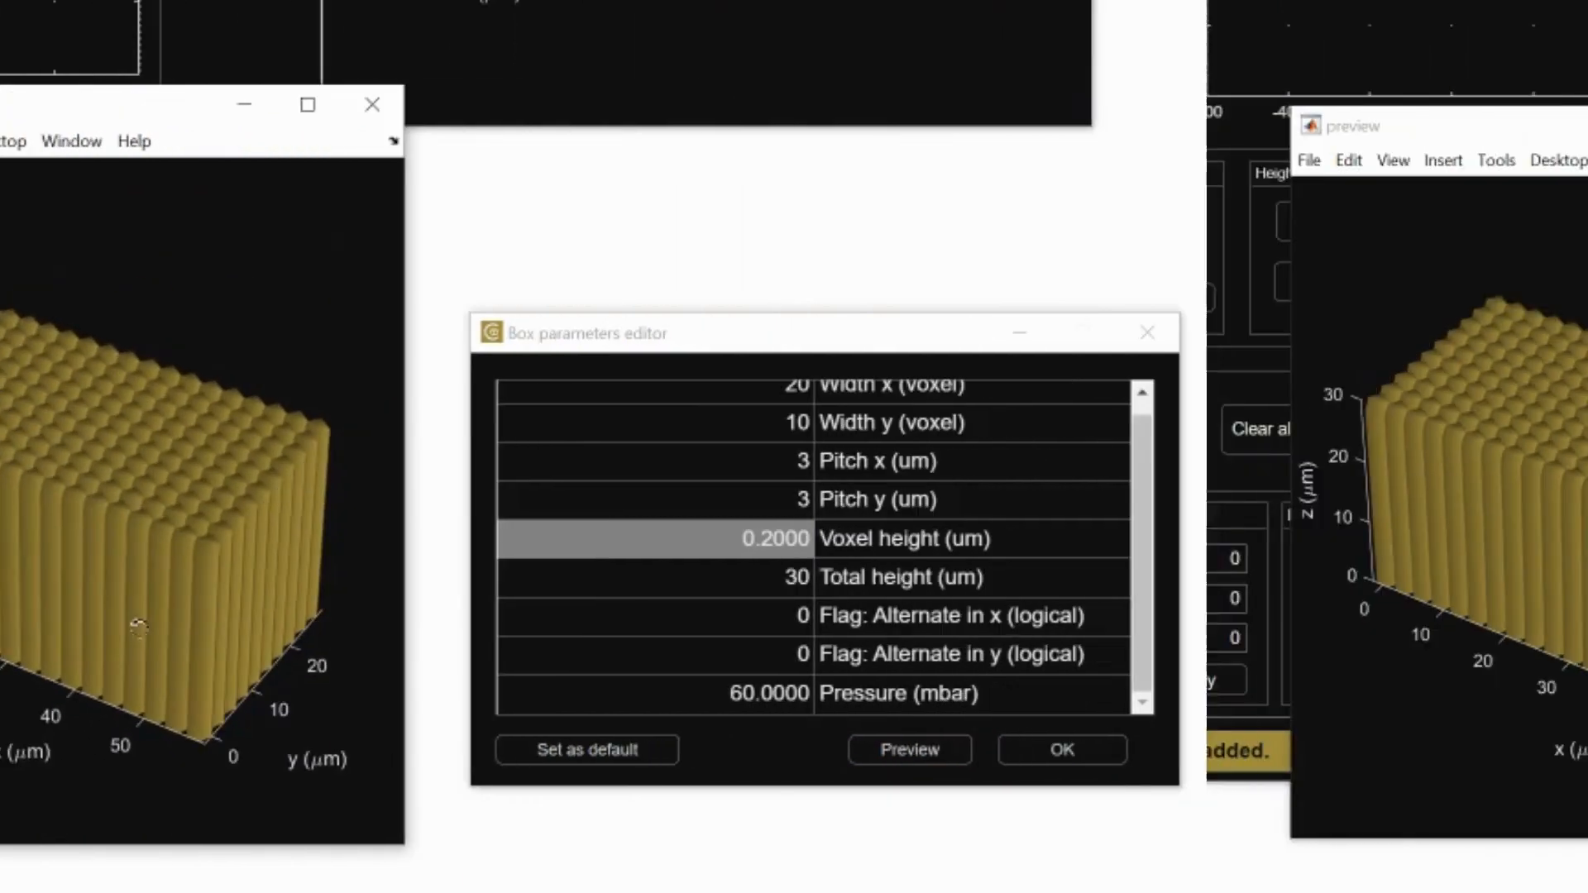
# - Set the box's pressure to 30 mbar and preview the voxels from a lower viewing angle
pyautogui.doubleClick(1178, 694)
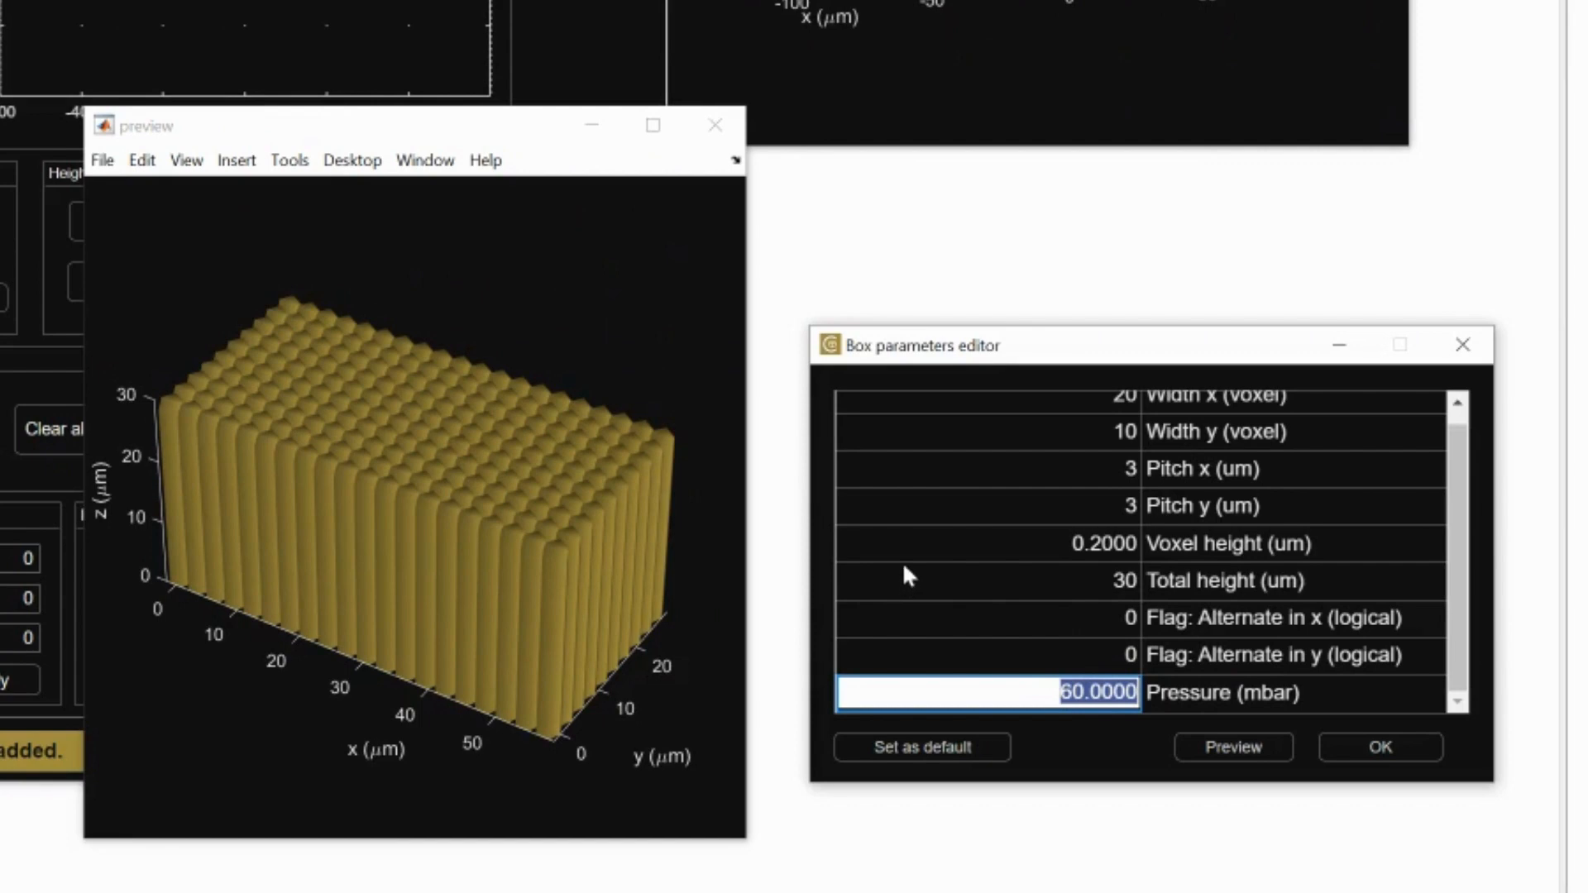
pyautogui.press('BackSpace')
pyautogui.write('30')
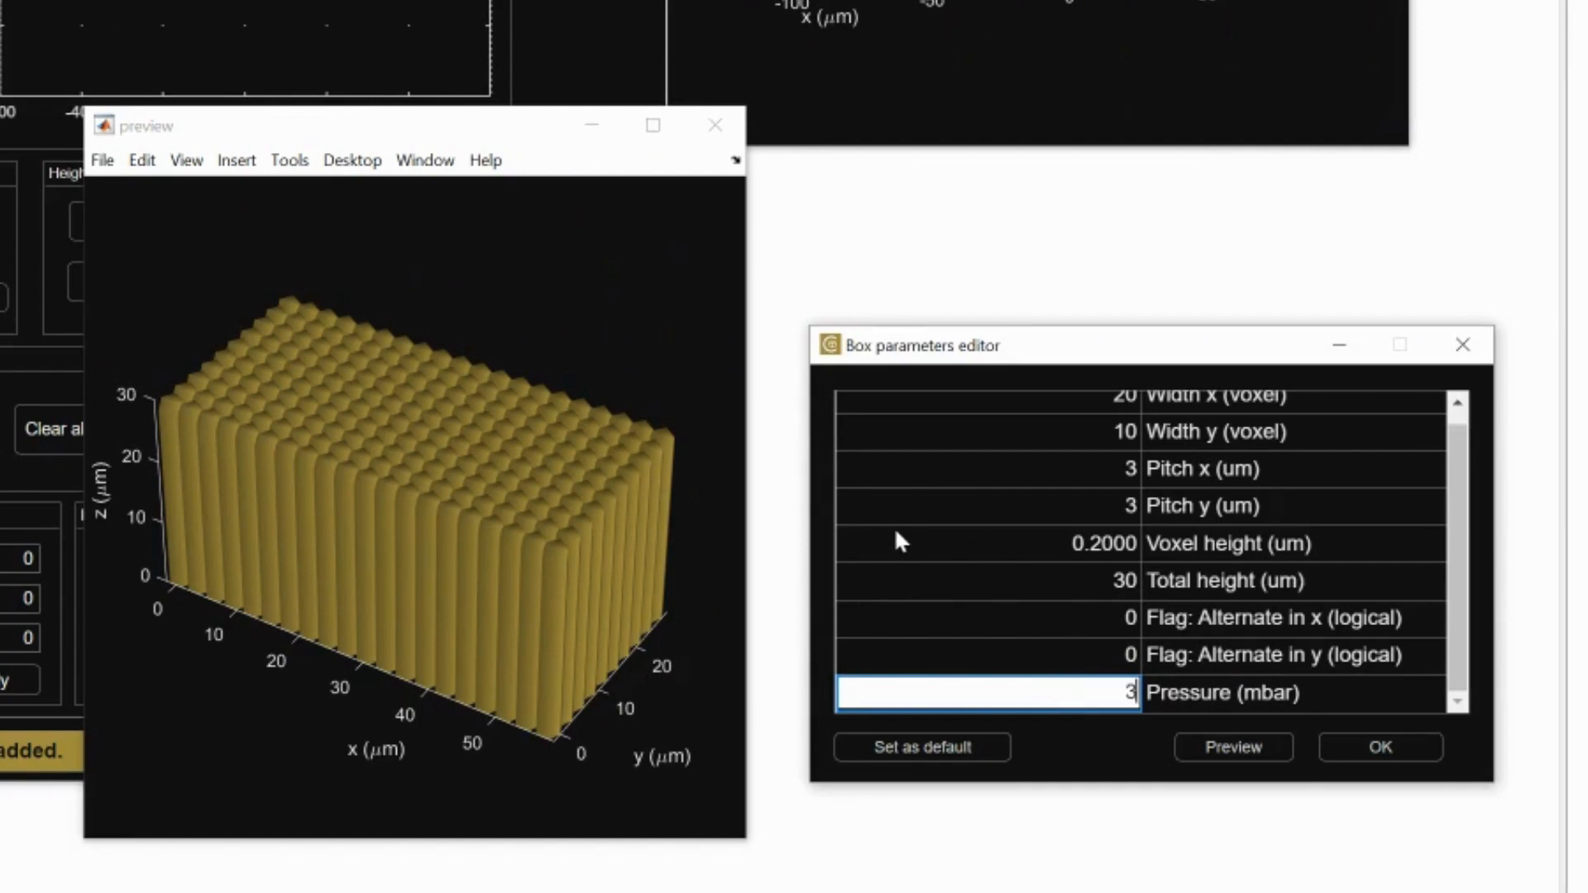
pyautogui.click(1237, 747)
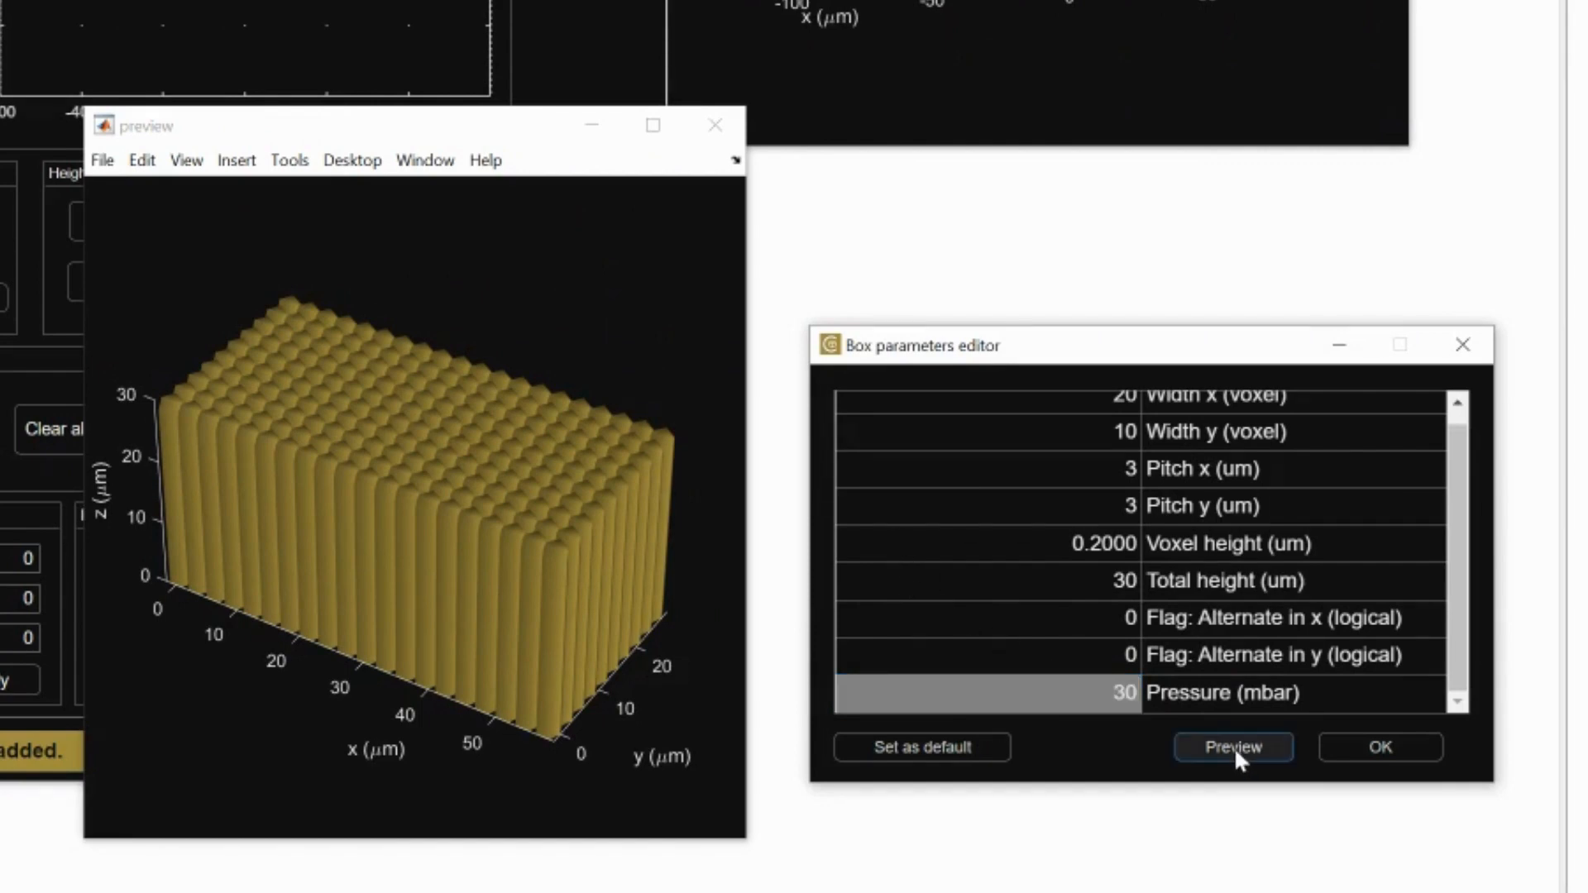
pyautogui.moveTo(605, 529); pyautogui.dragTo(633, 453)
# - Set the box's pressure to 80 mbar and preview the resulting voxel shape
pyautogui.doubleClick(1122, 697)
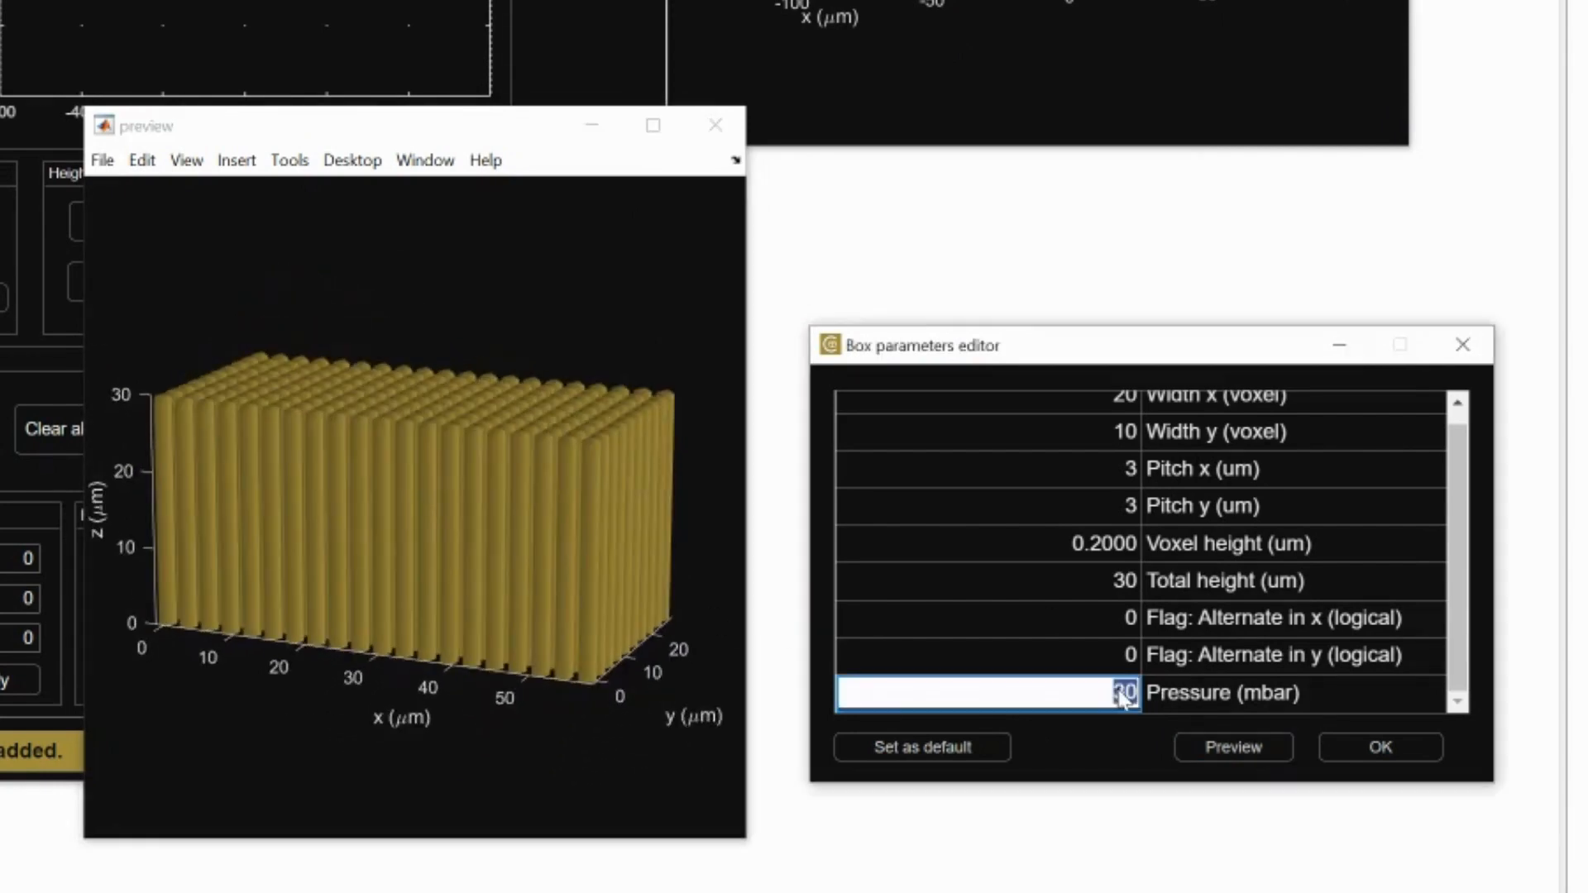
pyautogui.press('BackSpace')
pyautogui.write('80')
pyautogui.click(1205, 746)
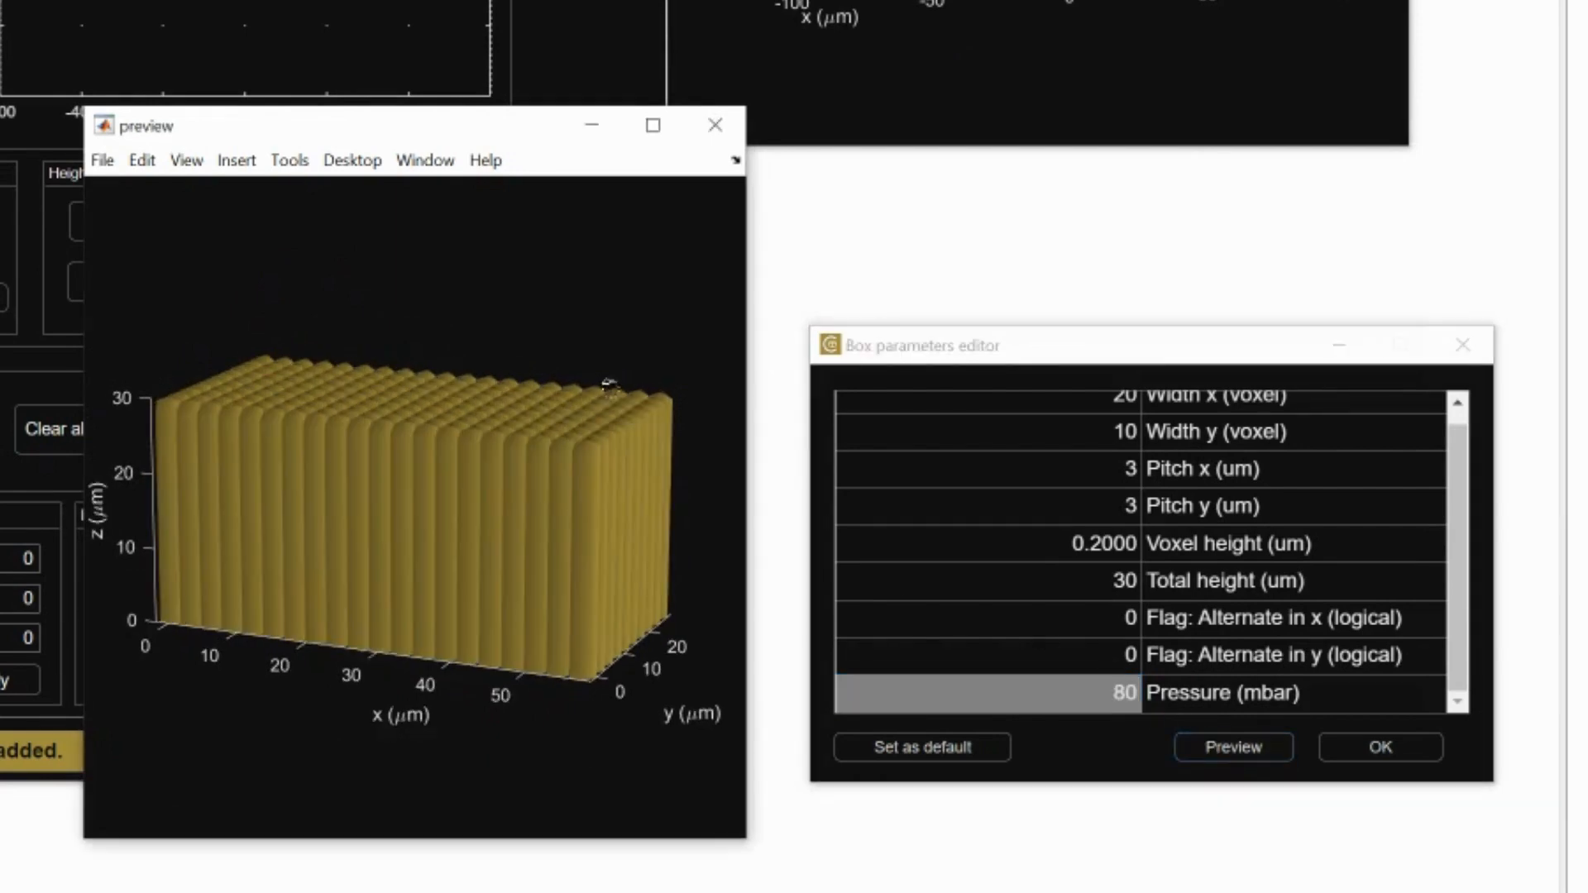
pyautogui.moveTo(653, 462)
pyautogui.mouseDown()
pyautogui.moveTo(631, 460)
pyautogui.moveTo(649, 630)
pyautogui.moveTo(610, 432)
pyautogui.moveTo(603, 450)
pyautogui.mouseUp()
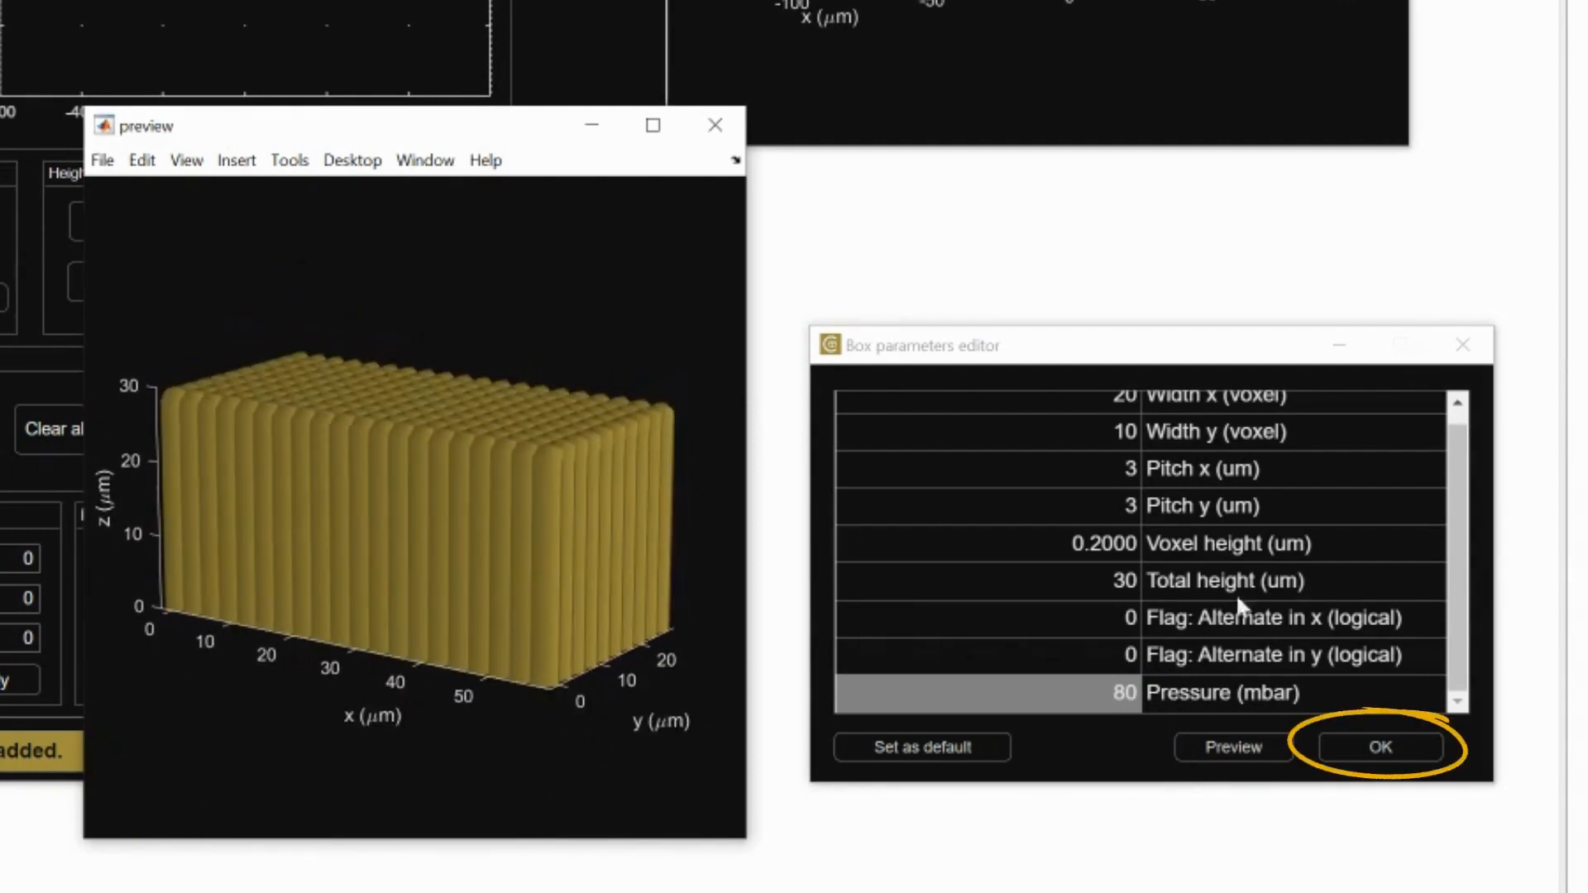
# - Set the box's pressure to 10 mbar
pyautogui.doubleClick(1137, 686)
pyautogui.press('BackSpace')
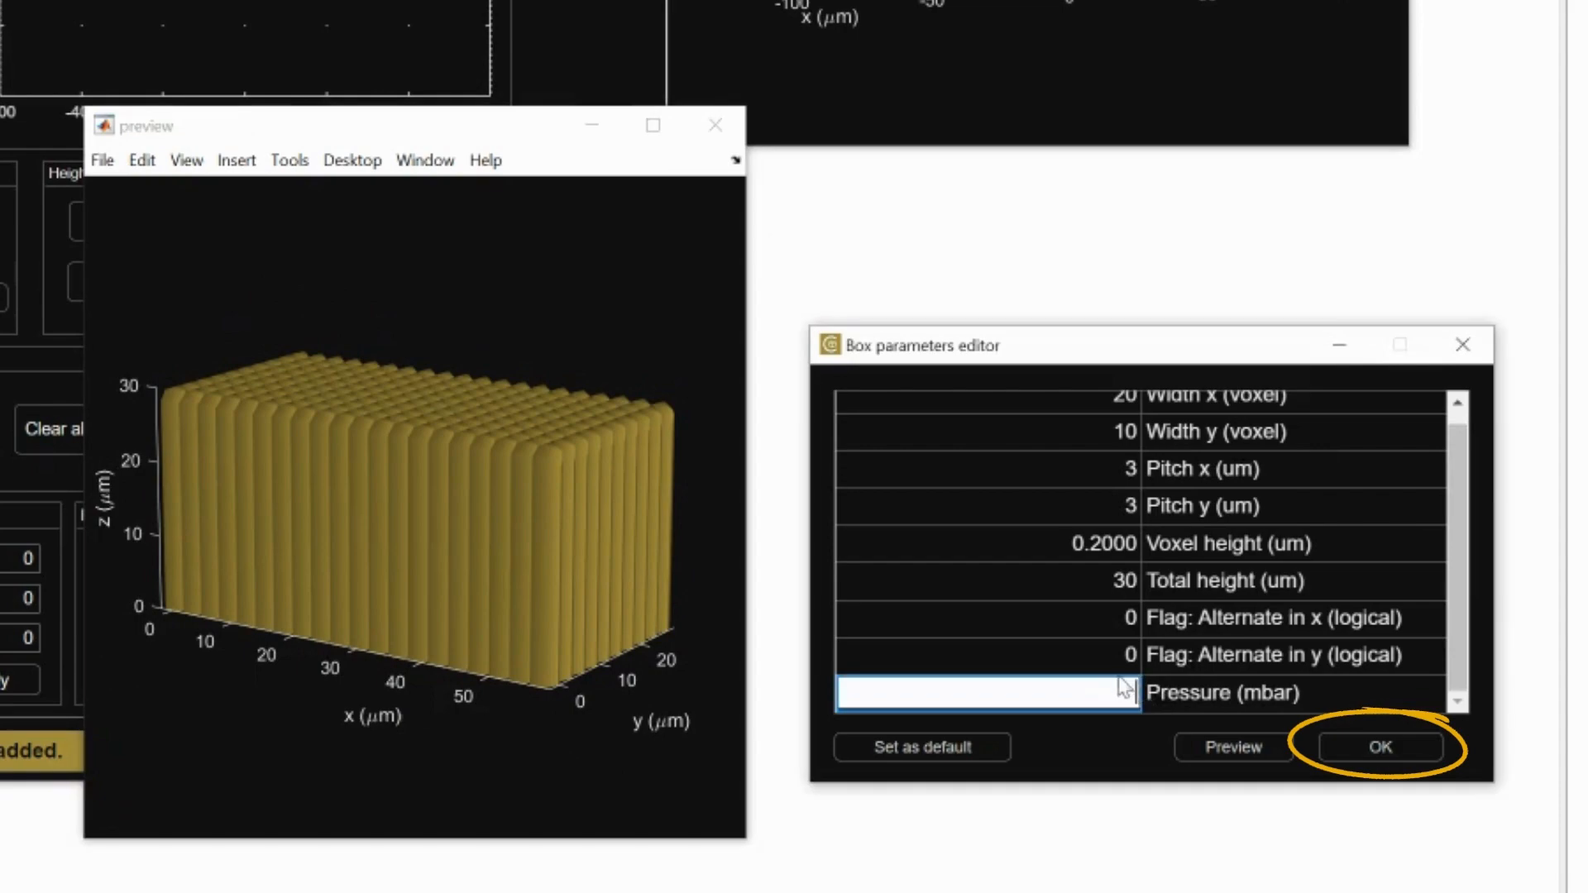
pyautogui.write('10')
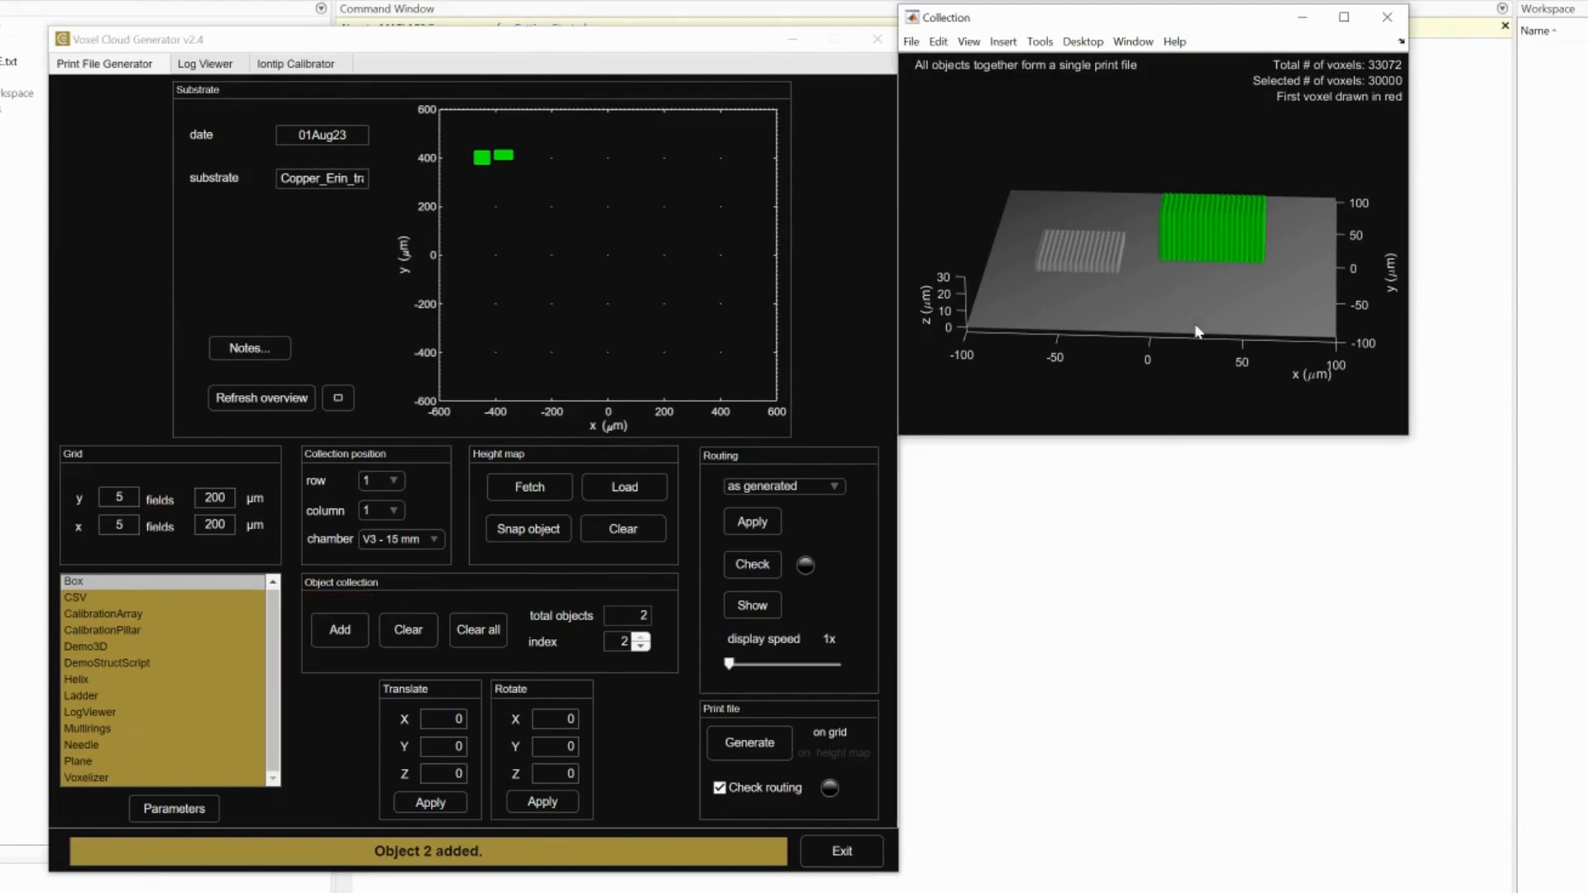
# - Set the collection's routing to sort in z and check it for collisions
pyautogui.moveTo(1195, 327)
pyautogui.mouseDown()
pyautogui.moveTo(1192, 305)
pyautogui.moveTo(1191, 339)
pyautogui.mouseUp()
pyautogui.click(783, 486)
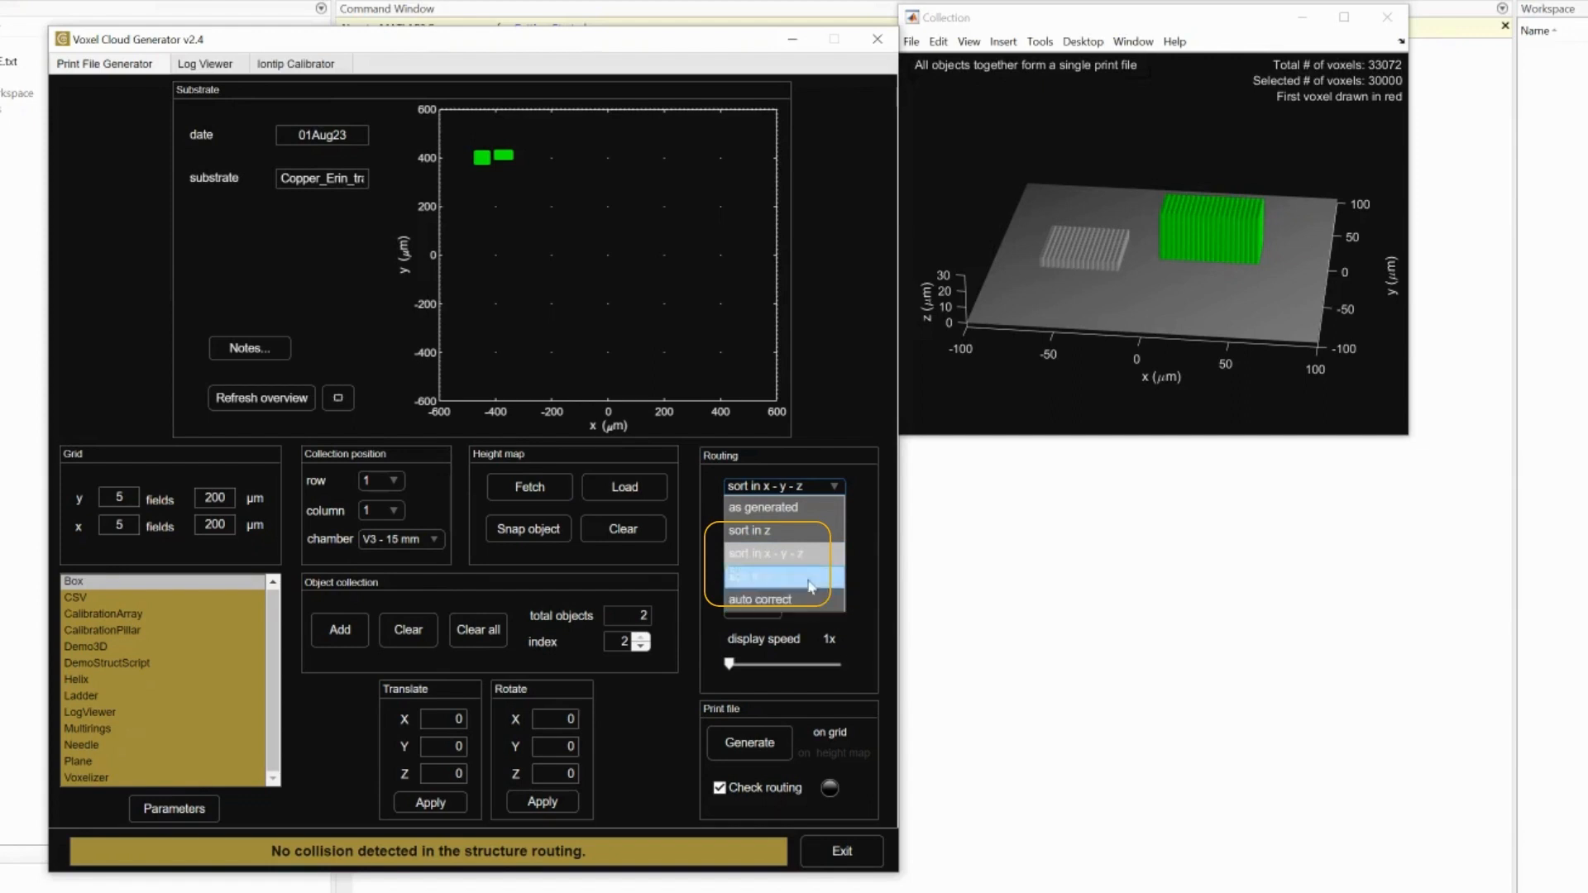
pyautogui.click(803, 536)
pyautogui.click(752, 564)
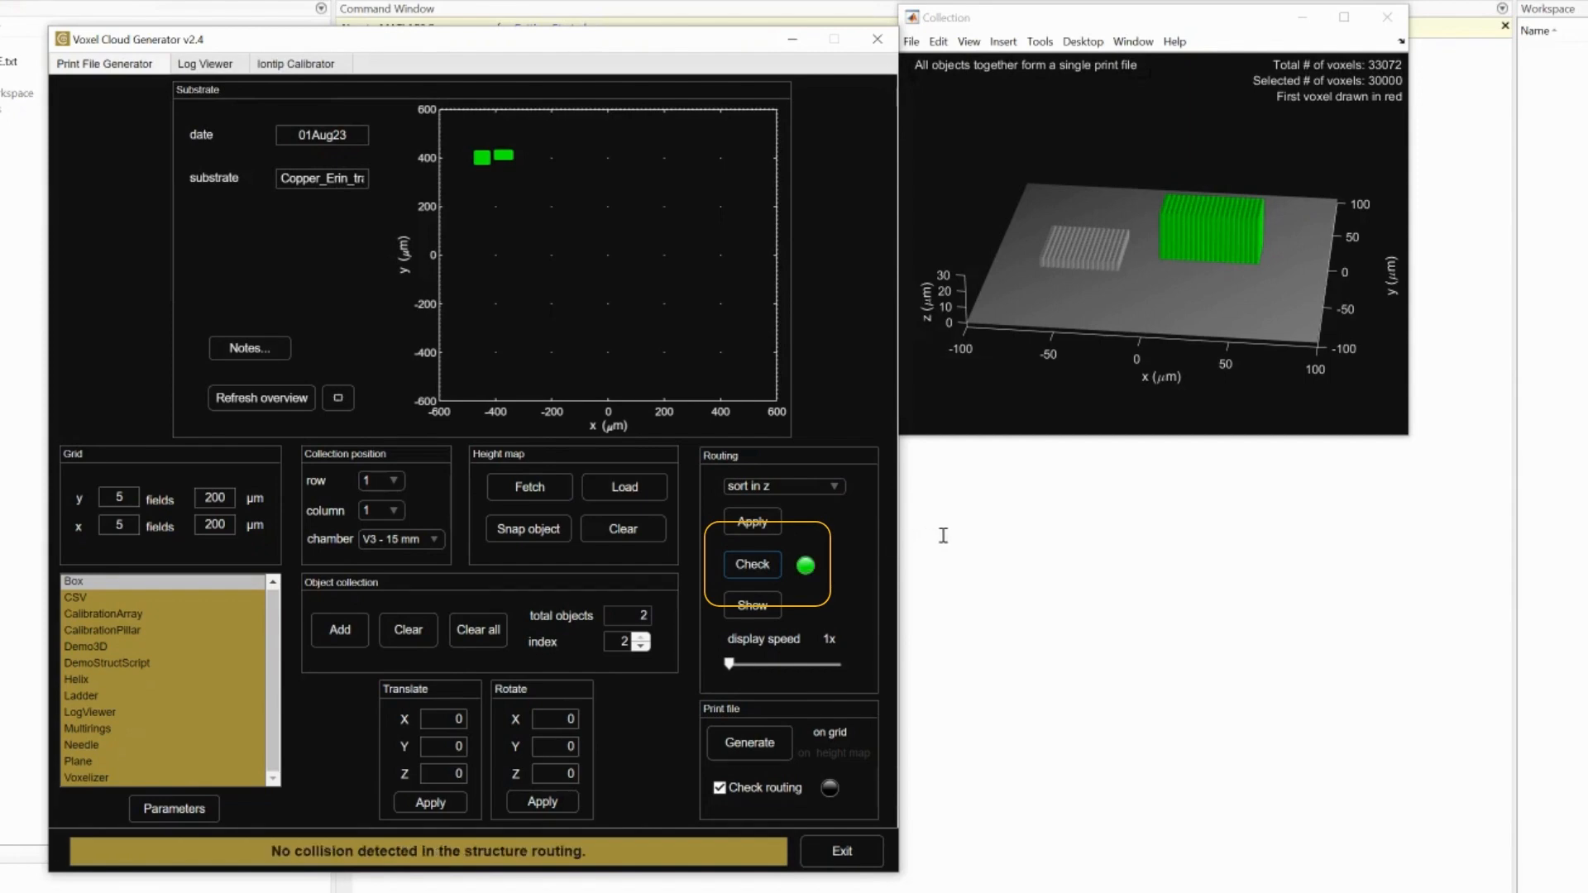
# - Show the routing animation at 45x display speed and raise the speed to 76x
pyautogui.moveTo(728, 663); pyautogui.dragTo(777, 663)
pyautogui.click(754, 608)
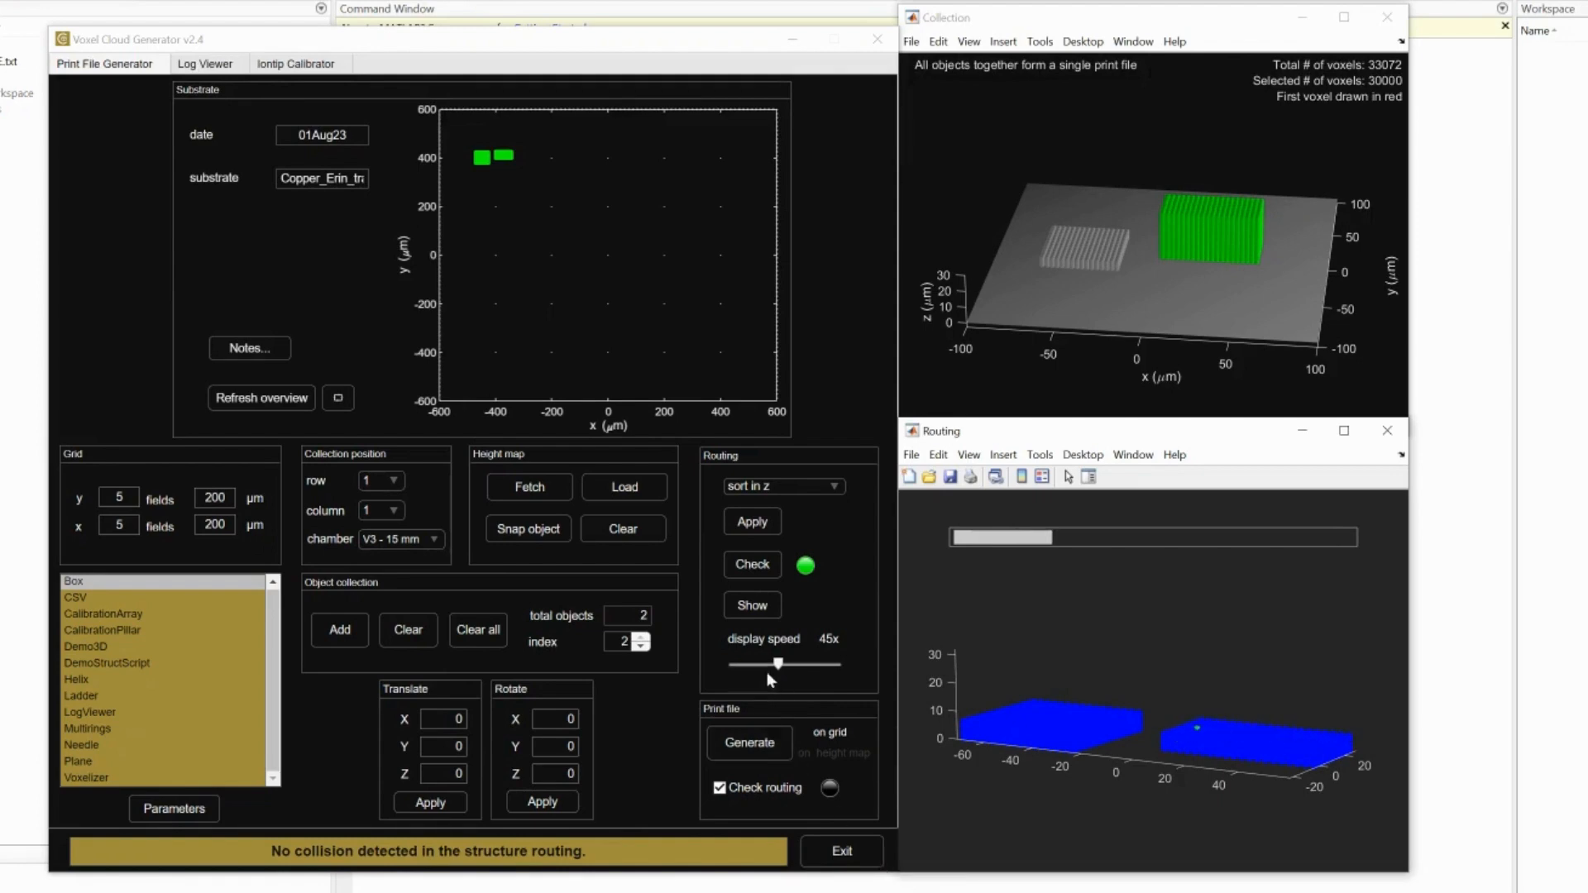
pyautogui.moveTo(777, 668); pyautogui.dragTo(814, 691)
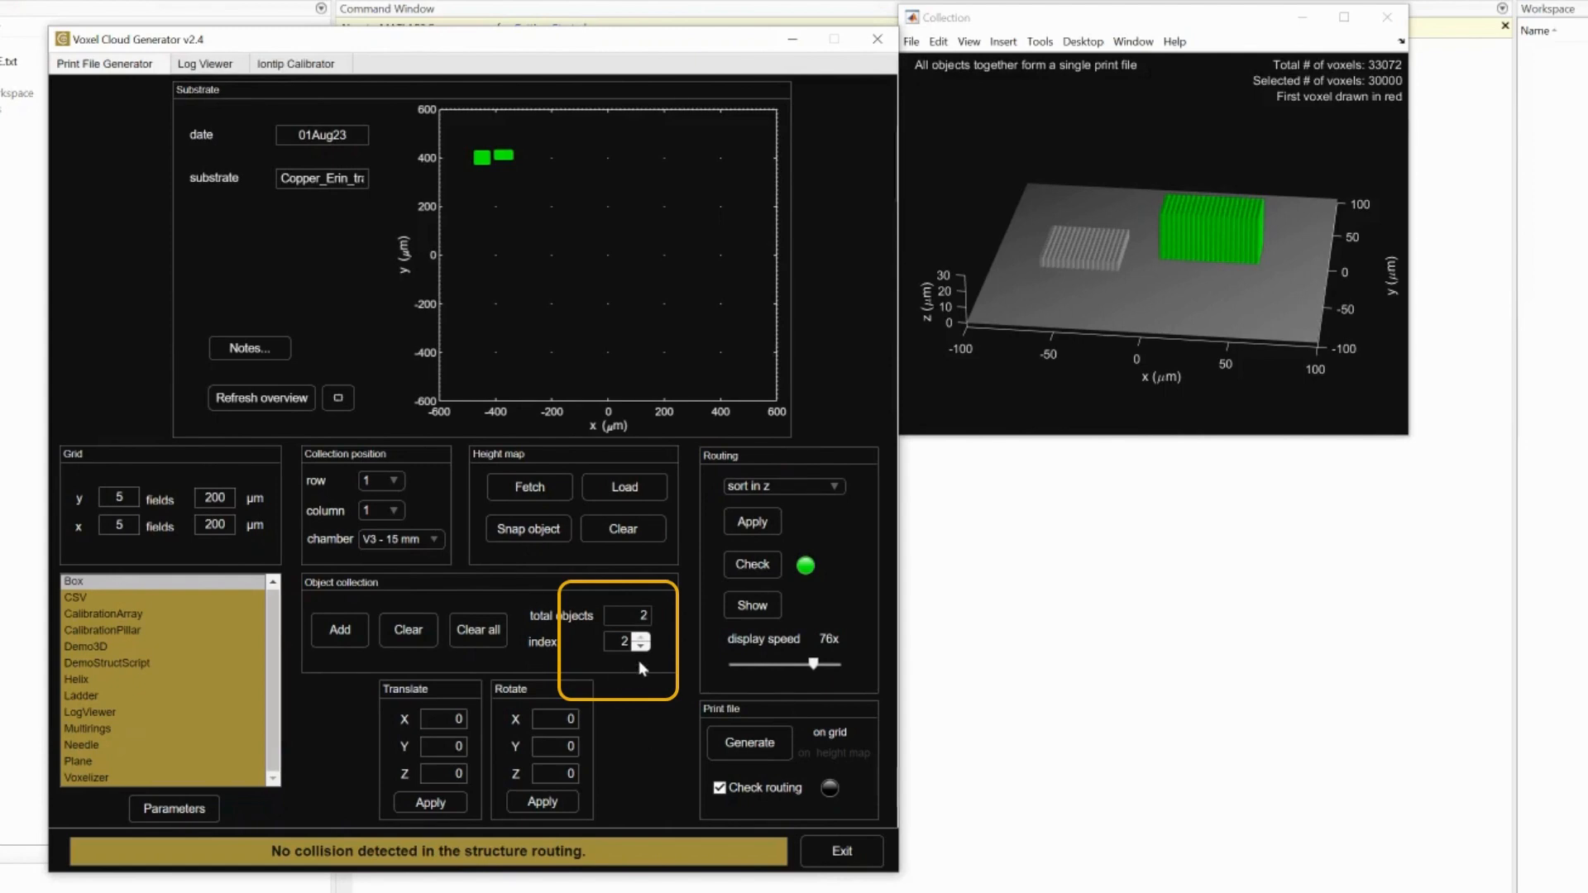
# - Select the object at index 1 in the collection and switch back to index 2
pyautogui.click(641, 646)
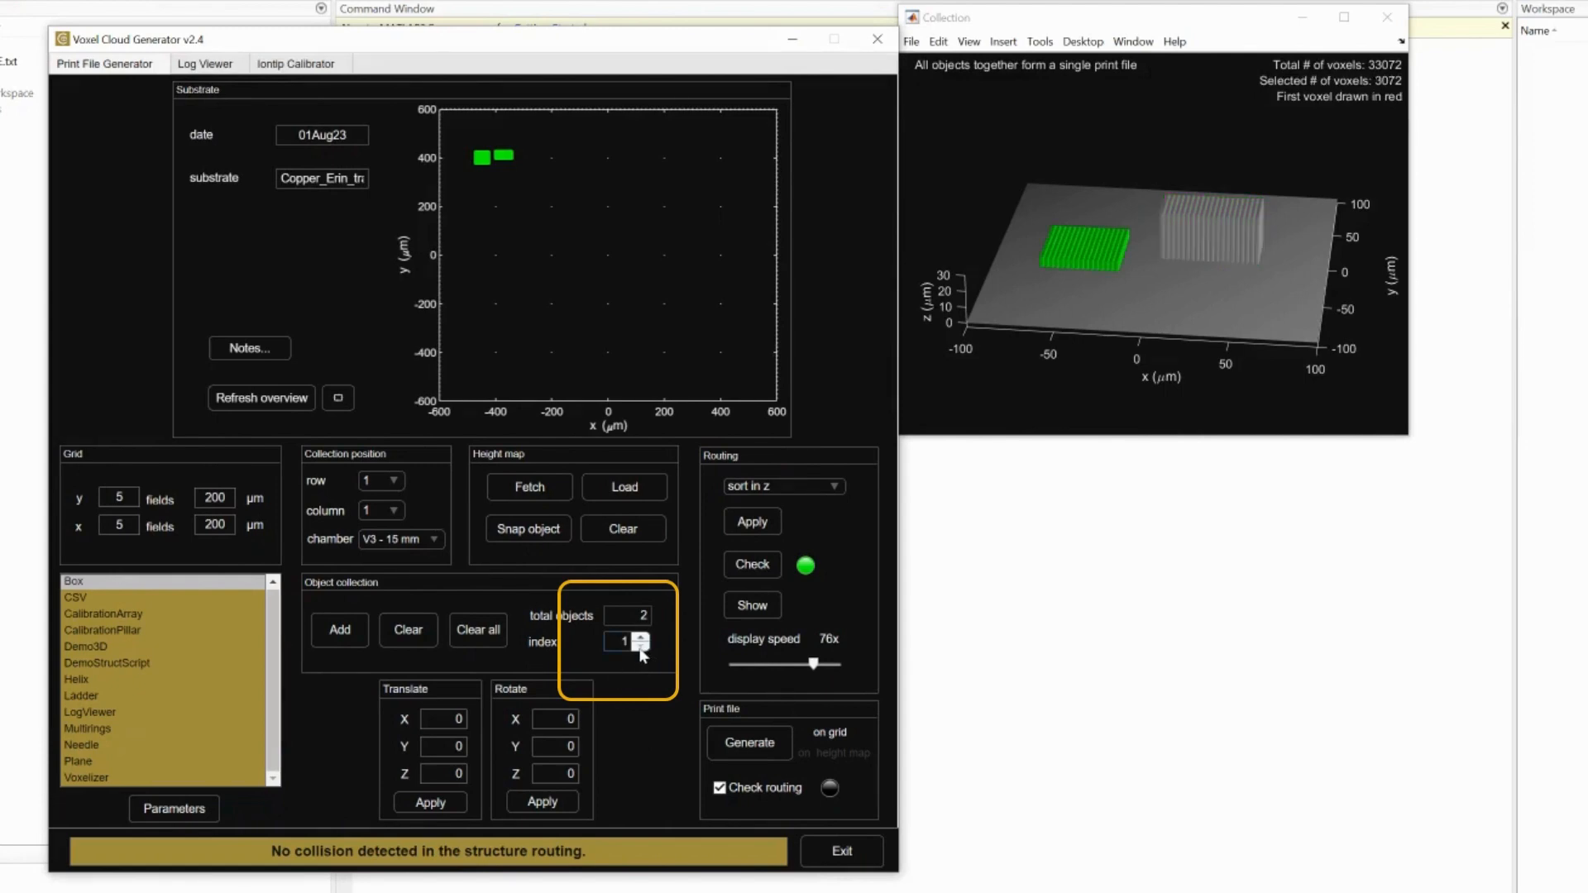
pyautogui.click(640, 637)
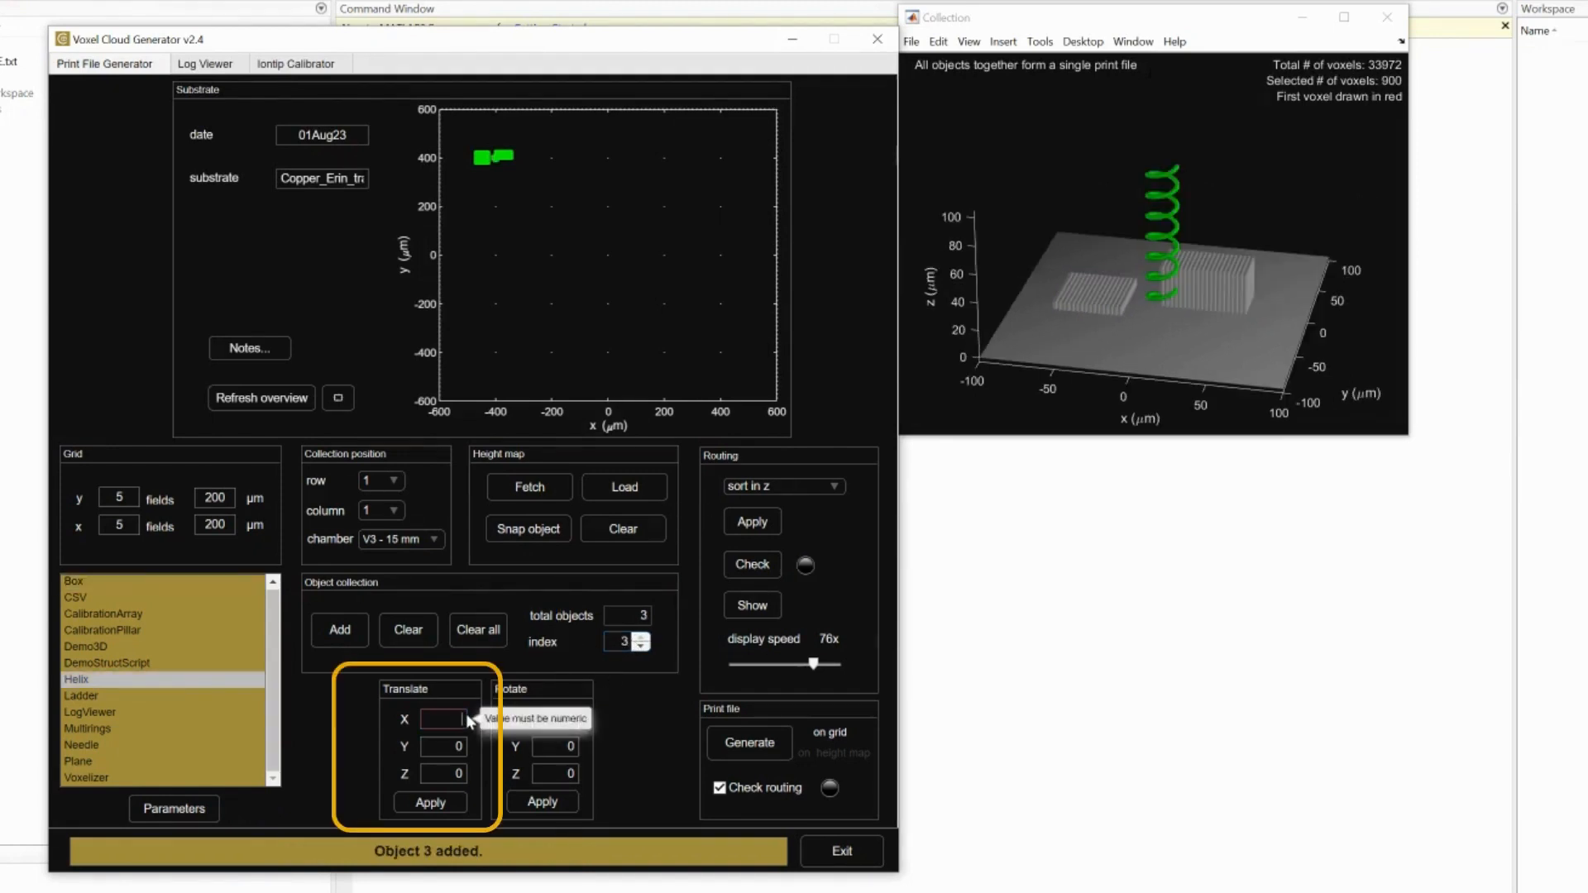
# - Translate the helix by -30 in X and 50 in Y
pyautogui.write('-30')
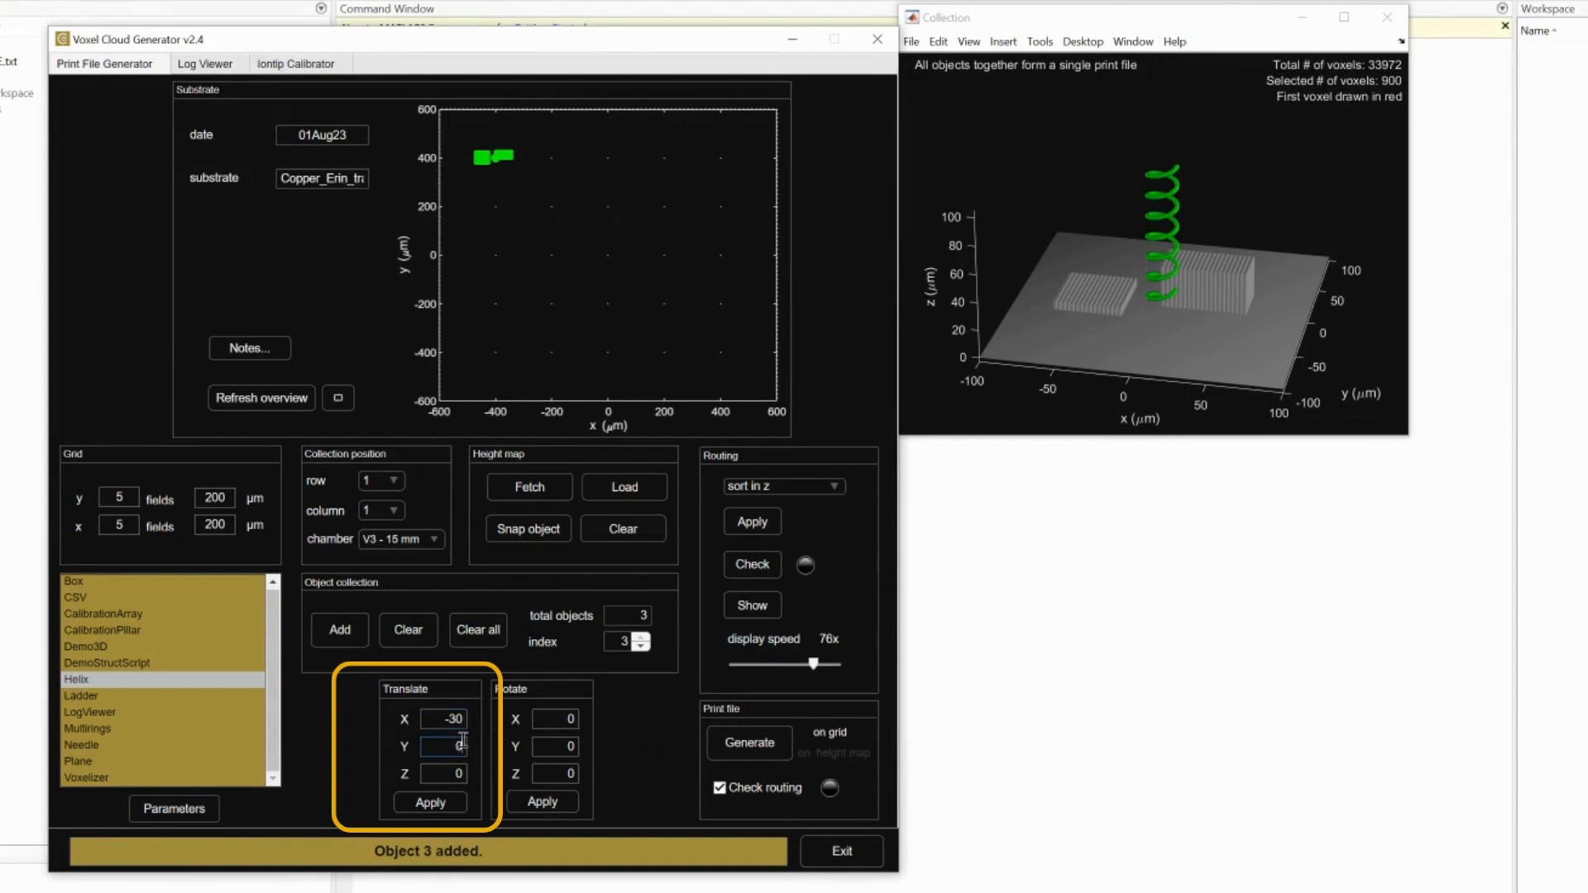
pyautogui.press('BackSpace')
pyautogui.write('5')
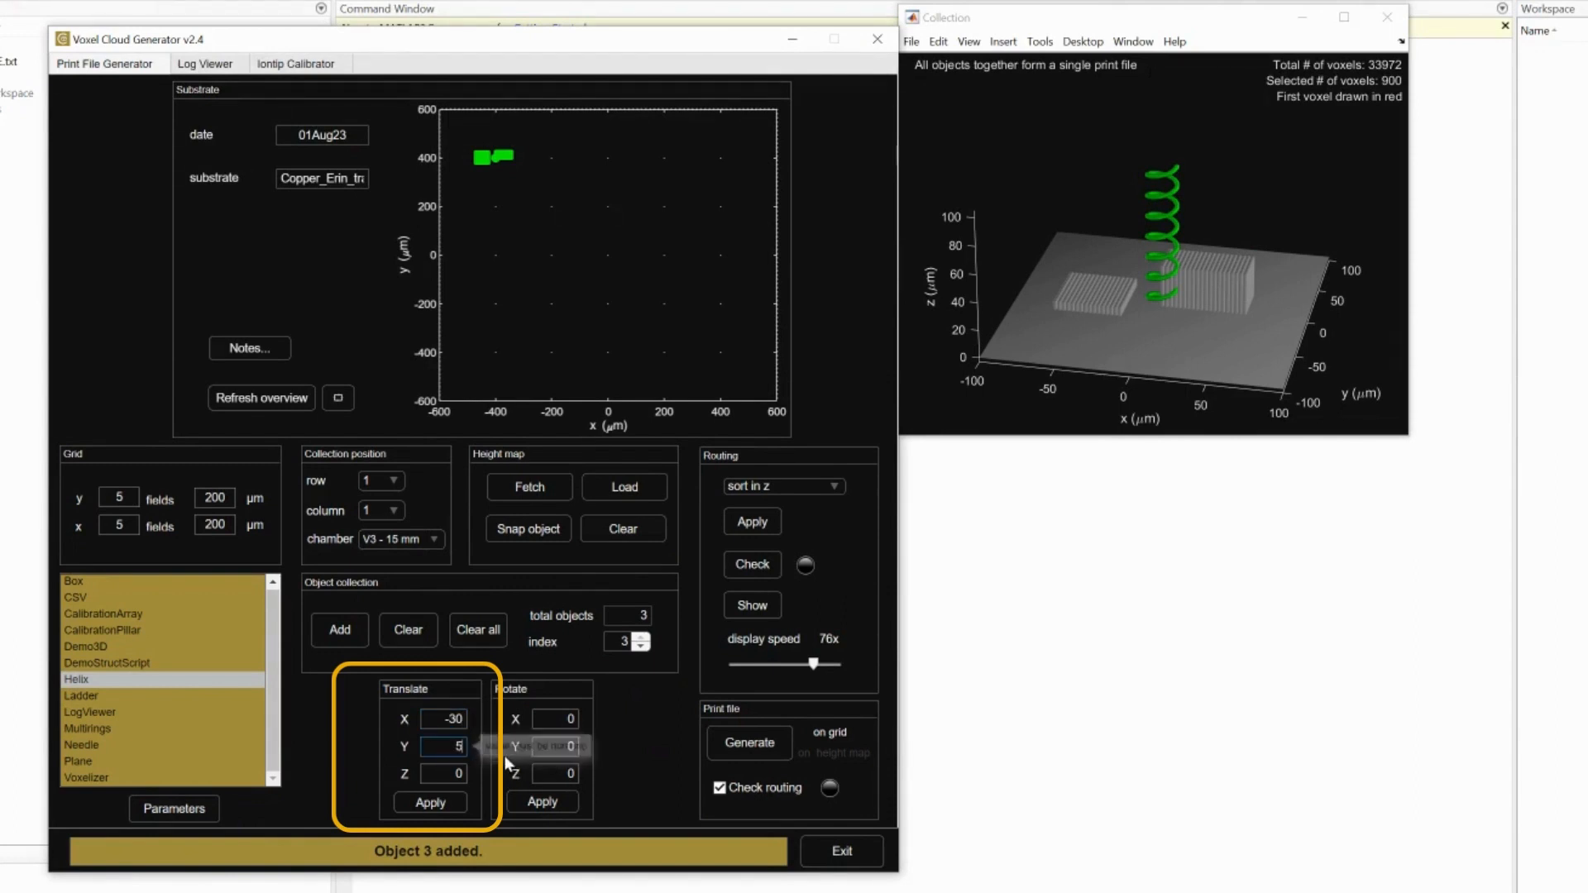
pyautogui.write('0')
pyautogui.click(430, 802)
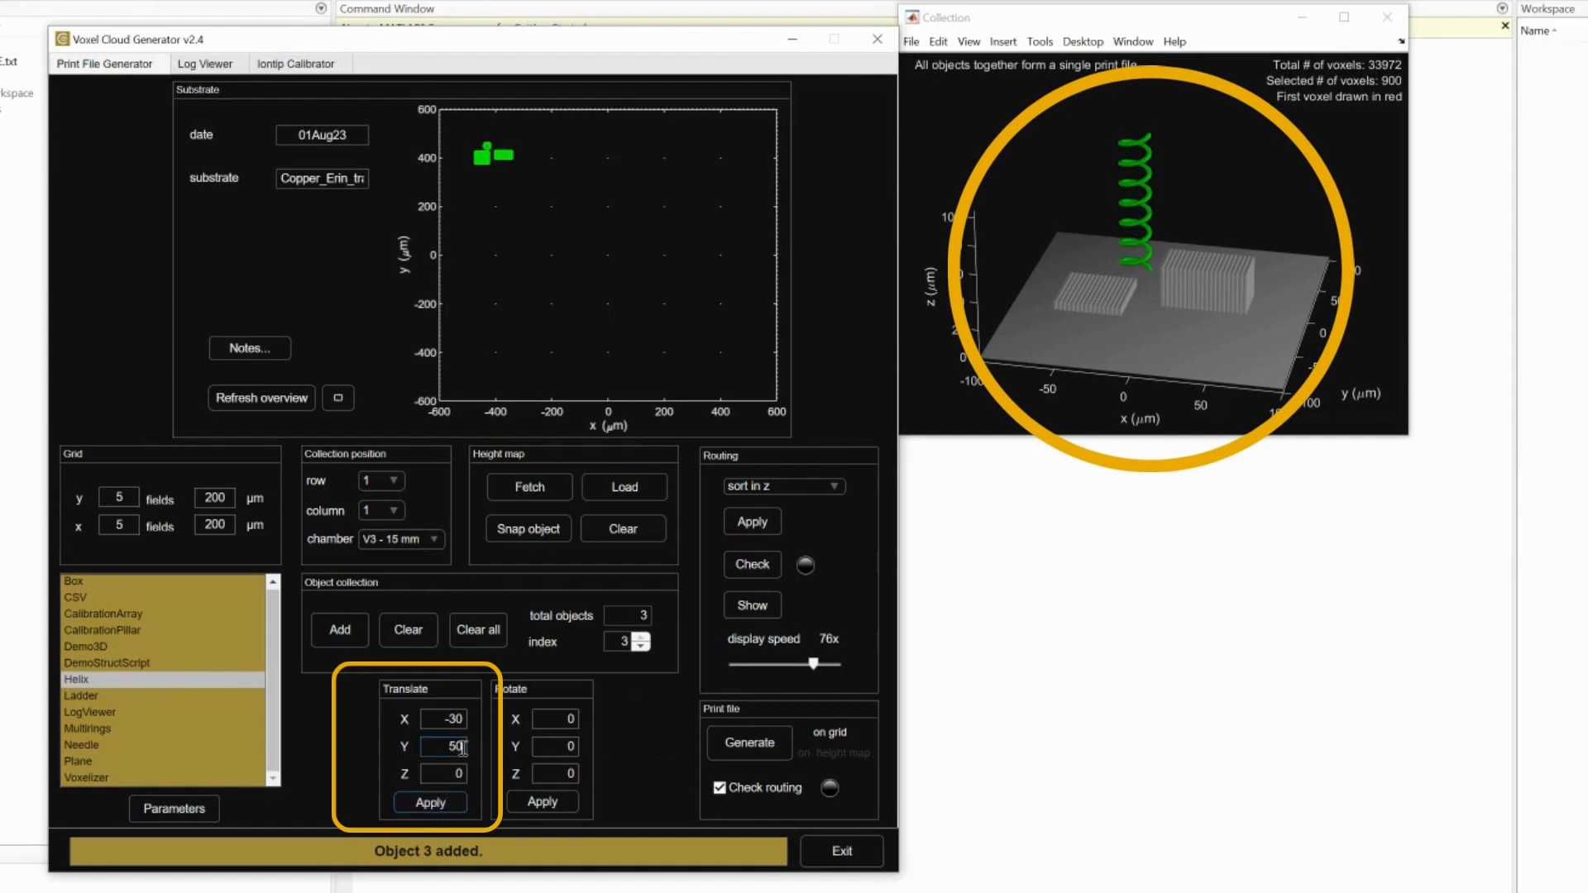
# - Reset the X and Y translation values to 0
pyautogui.press('BackSpace')
pyautogui.press('BackSpace')
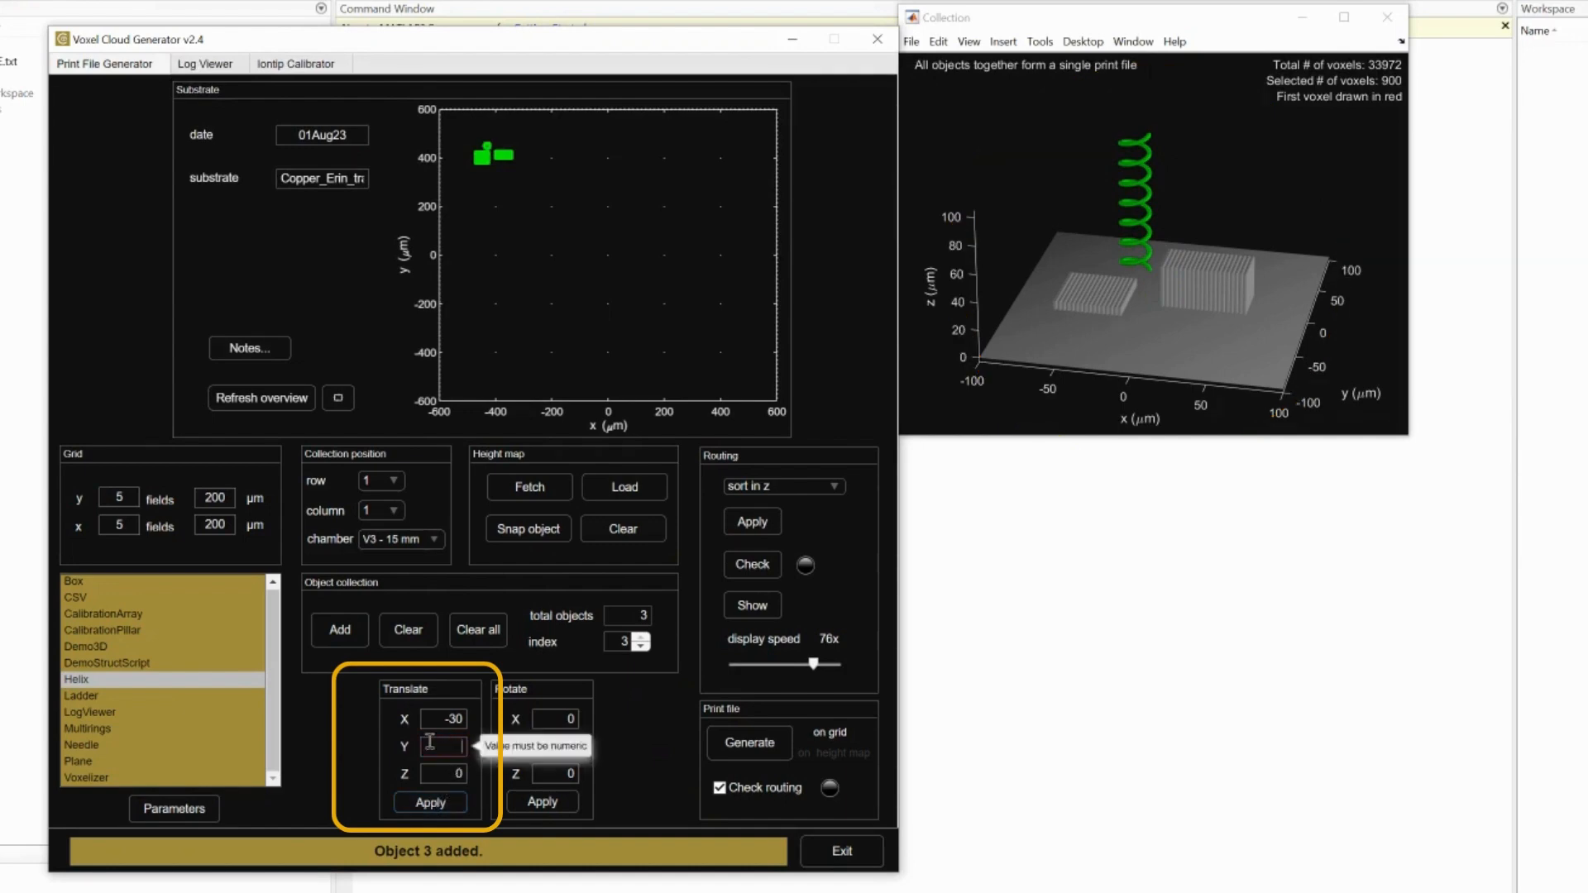
pyautogui.write('0')
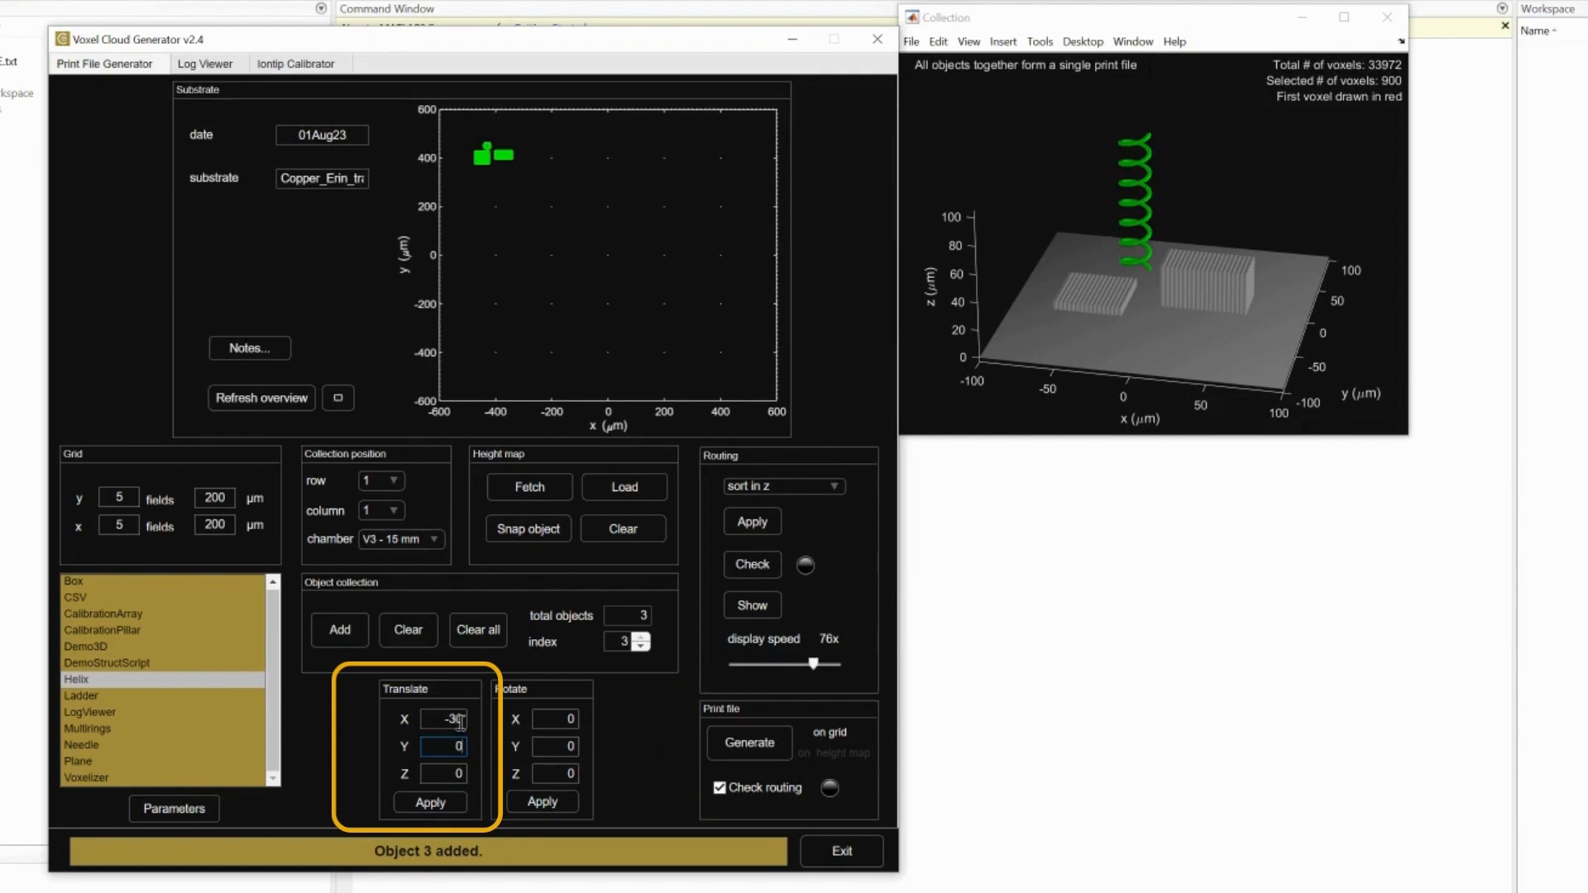
pyautogui.moveTo(463, 720); pyautogui.dragTo(431, 718)
pyautogui.press('BackSpace')
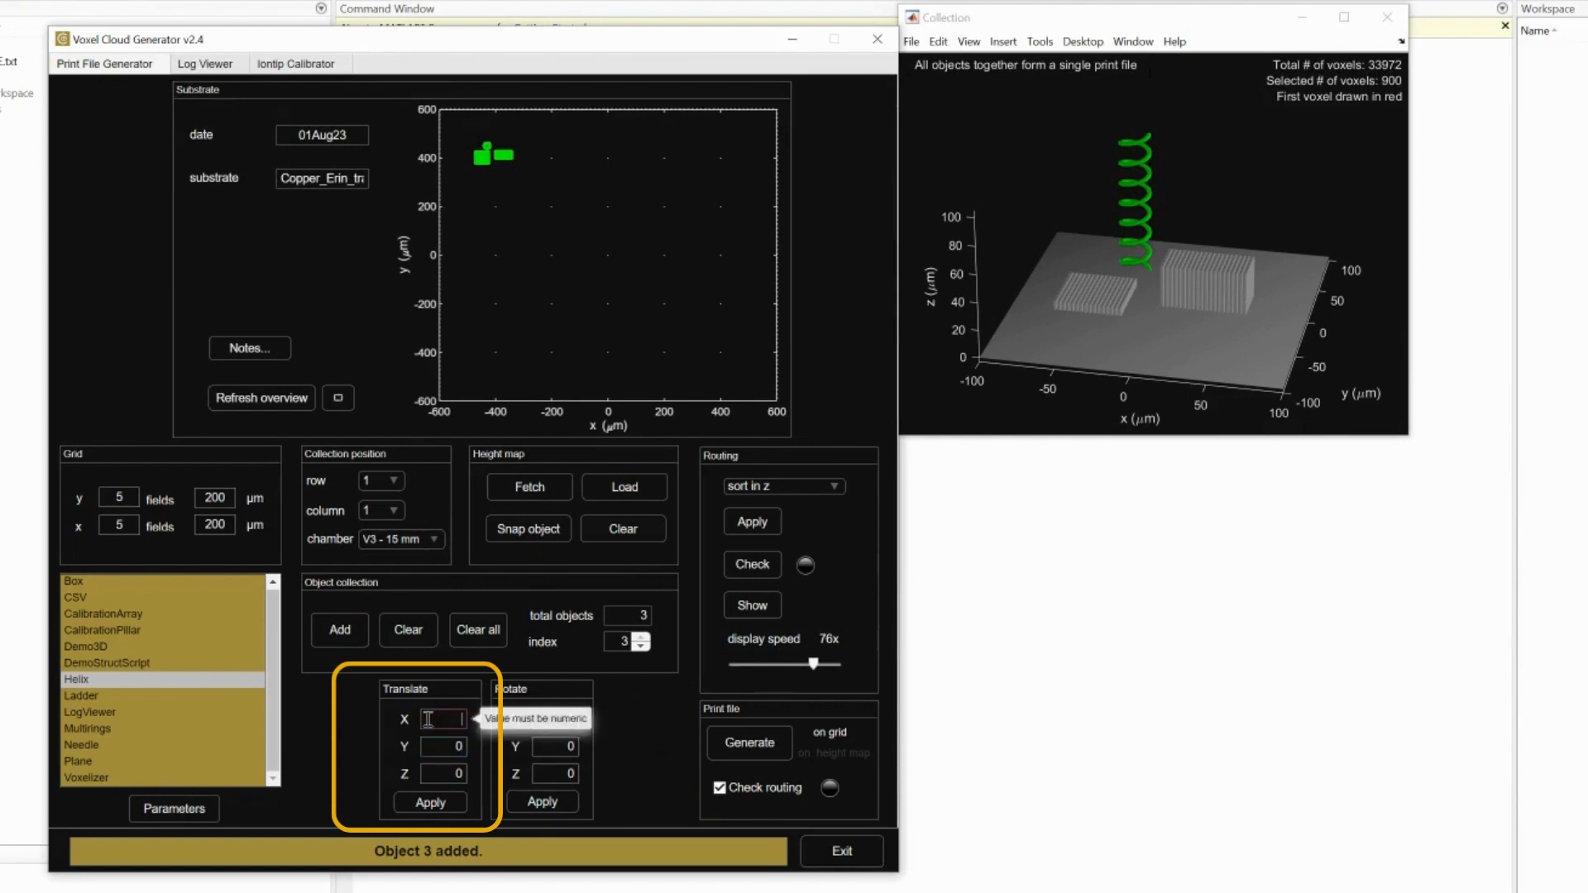
pyautogui.write('0')
pyautogui.press('Return')
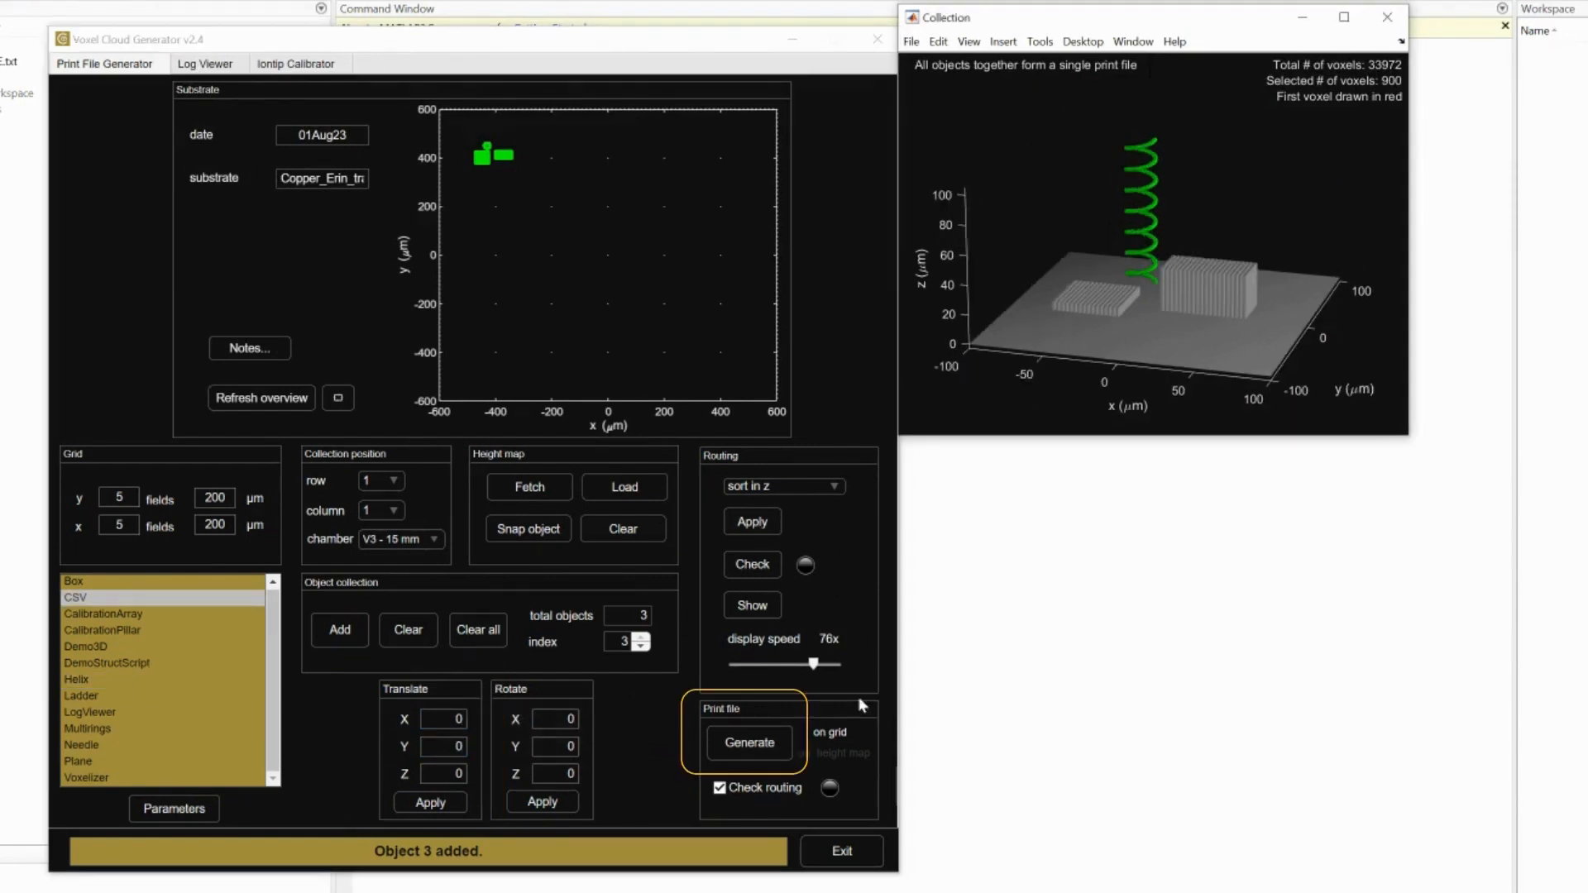
# - Try to generate the print file, and set the routing to sort in z with a new collision check
pyautogui.click(736, 755)
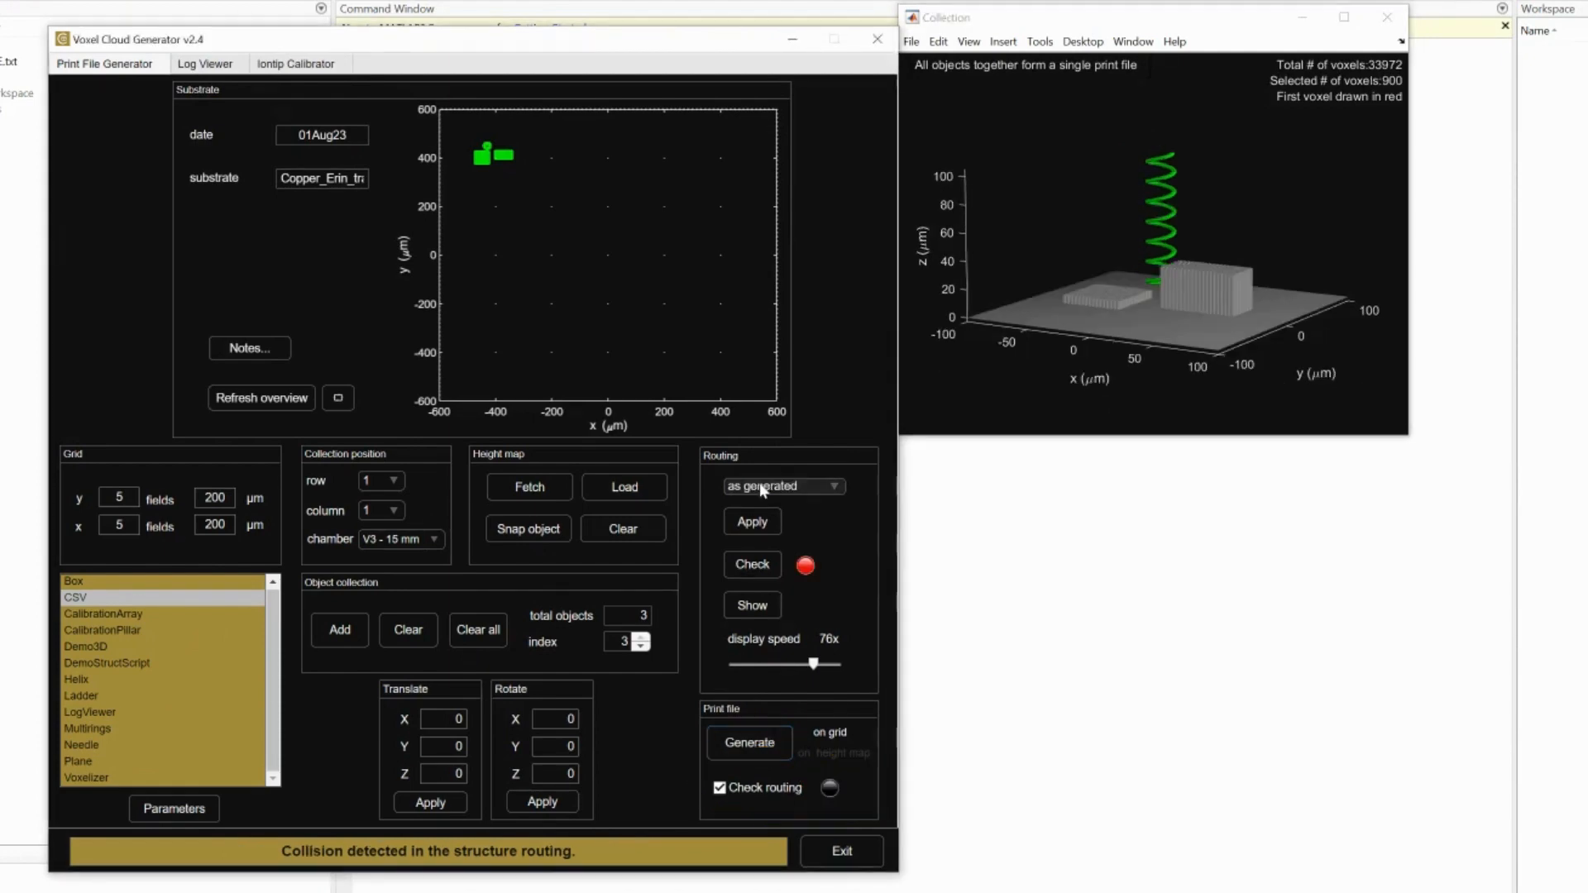
pyautogui.click(773, 486)
pyautogui.click(769, 532)
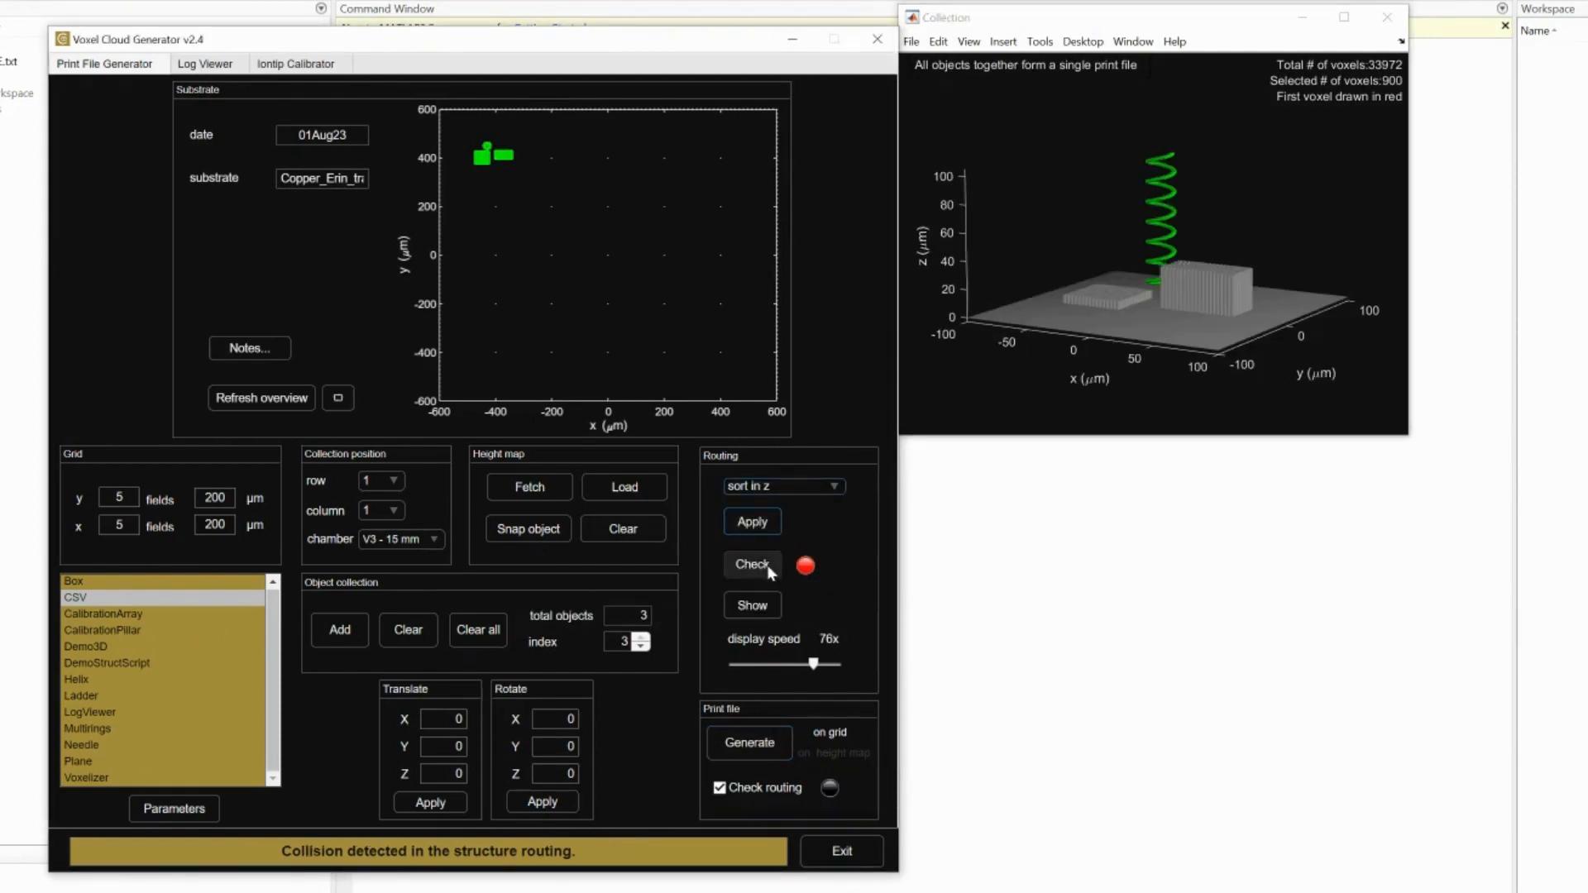
pyautogui.click(761, 569)
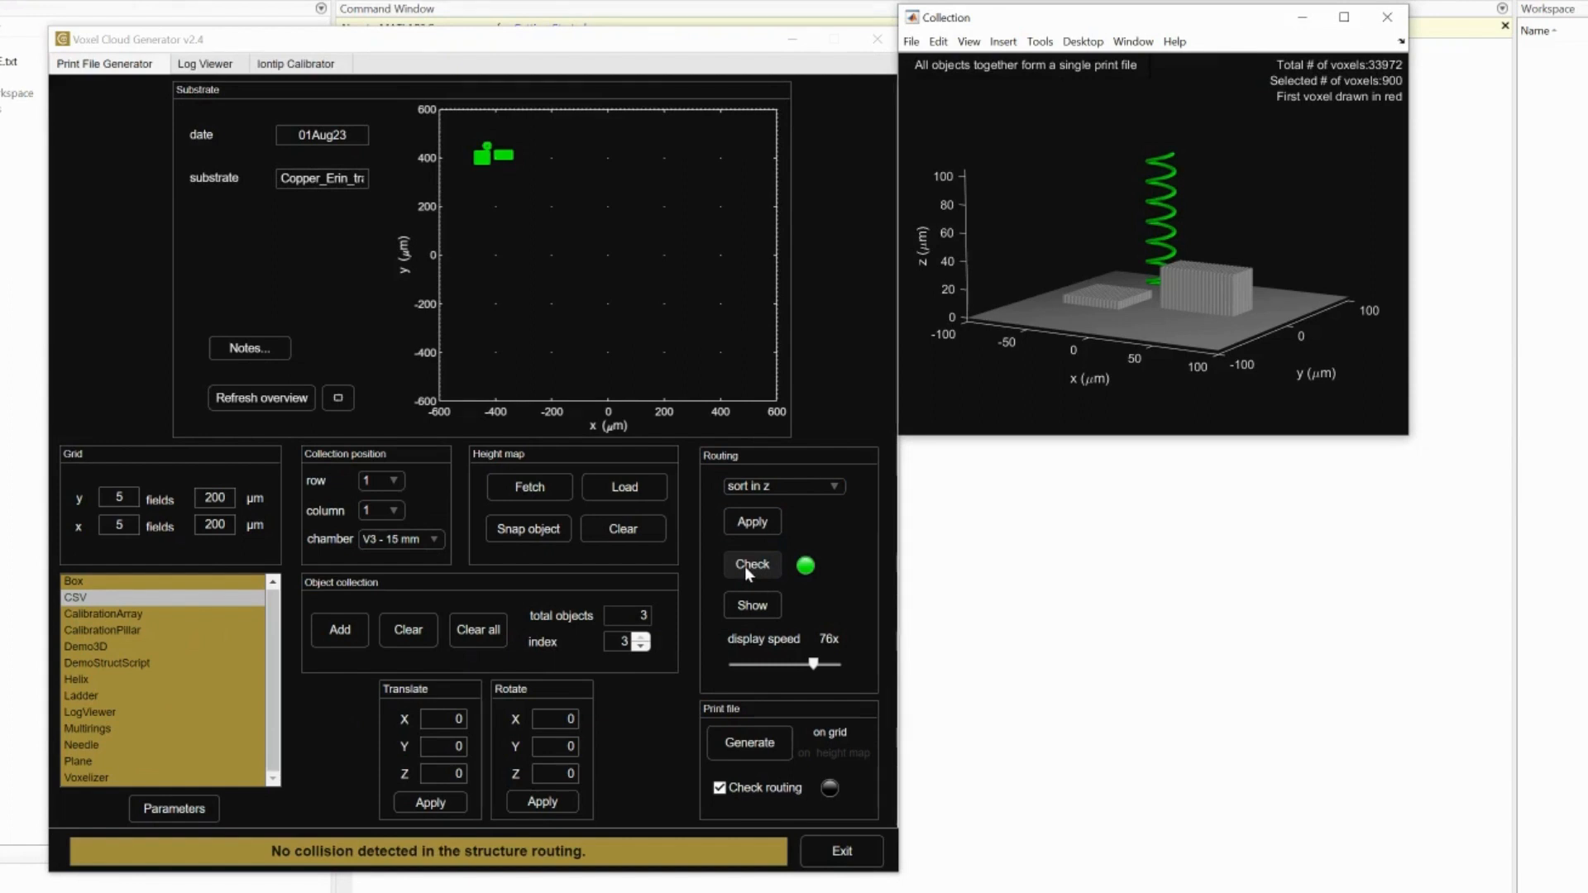
# - Generate the print file for the three-object collection and exit the generator
pyautogui.click(776, 742)
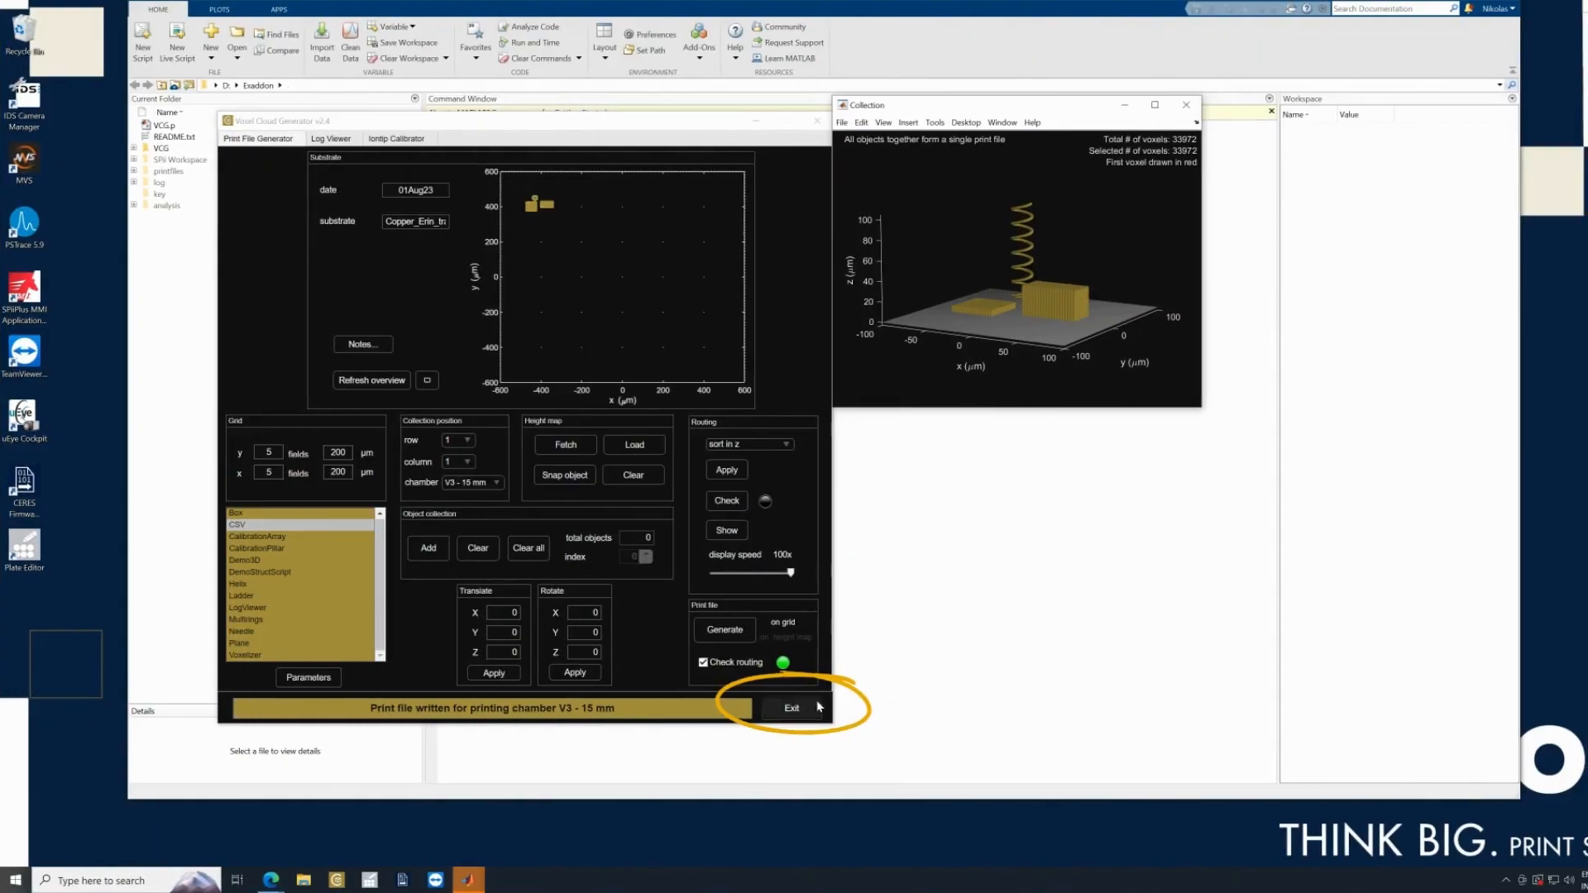
pyautogui.click(801, 710)
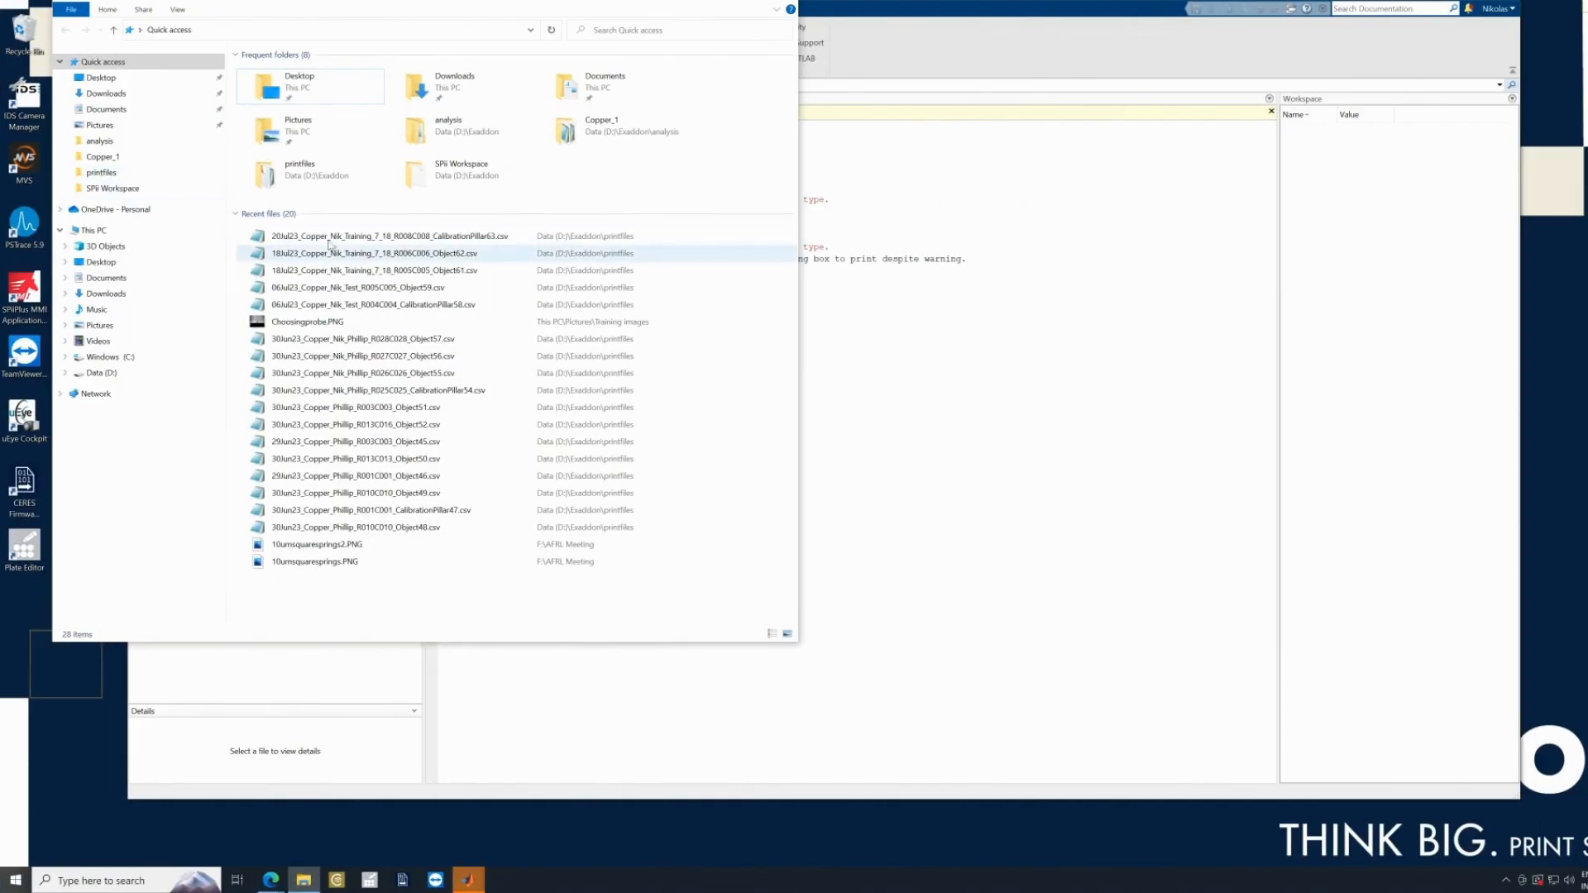
# - Open the printfiles folder in File Explorer to view the generated files
pyautogui.click(337, 183)
pyautogui.doubleClick(337, 182)
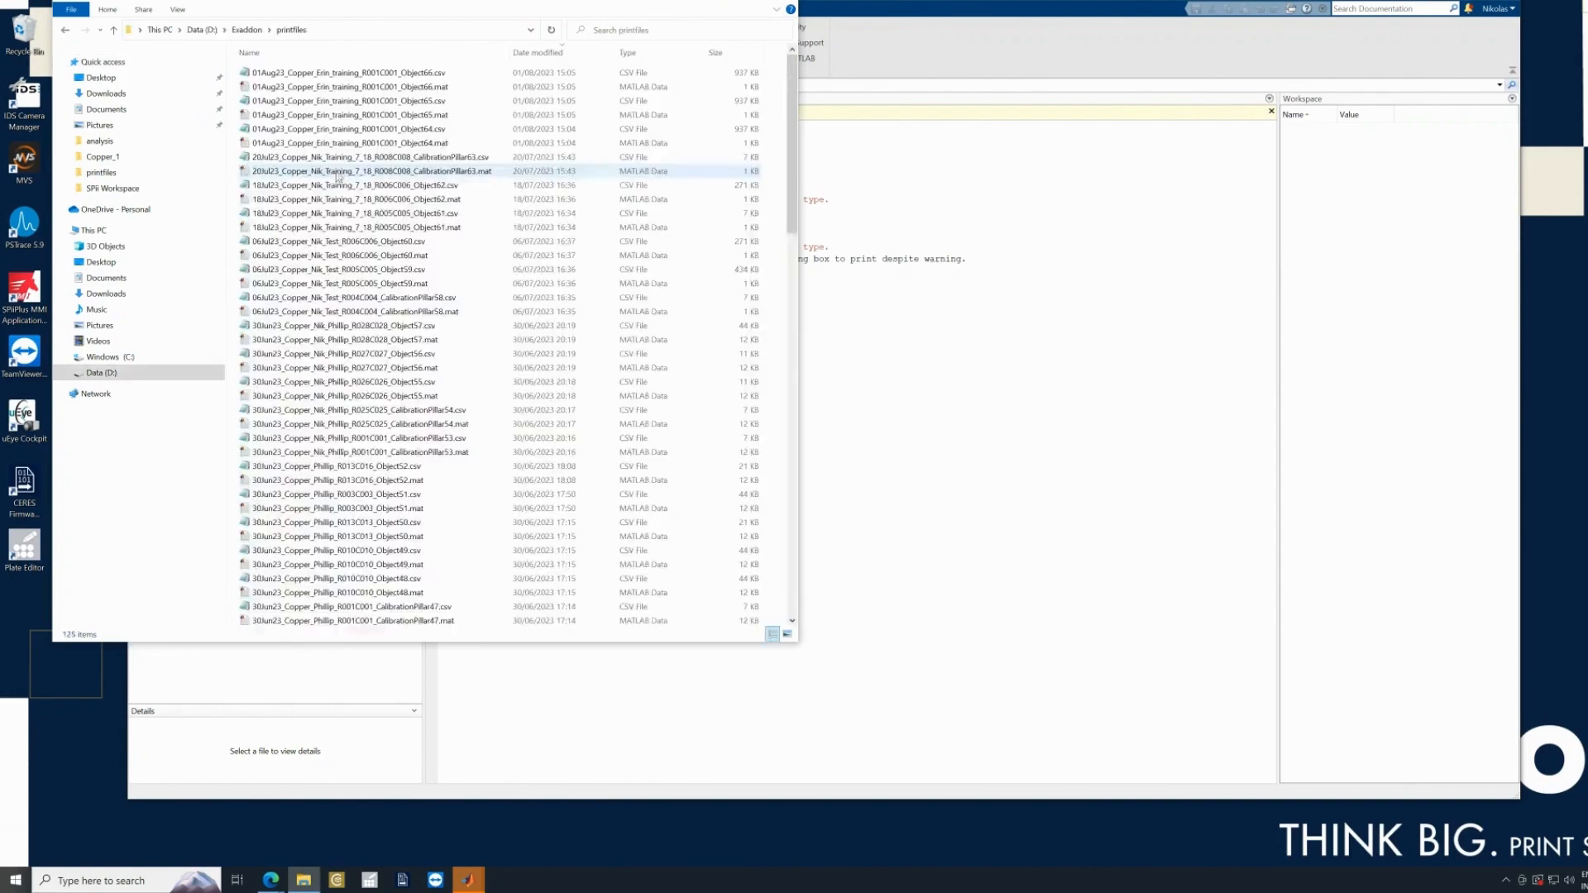